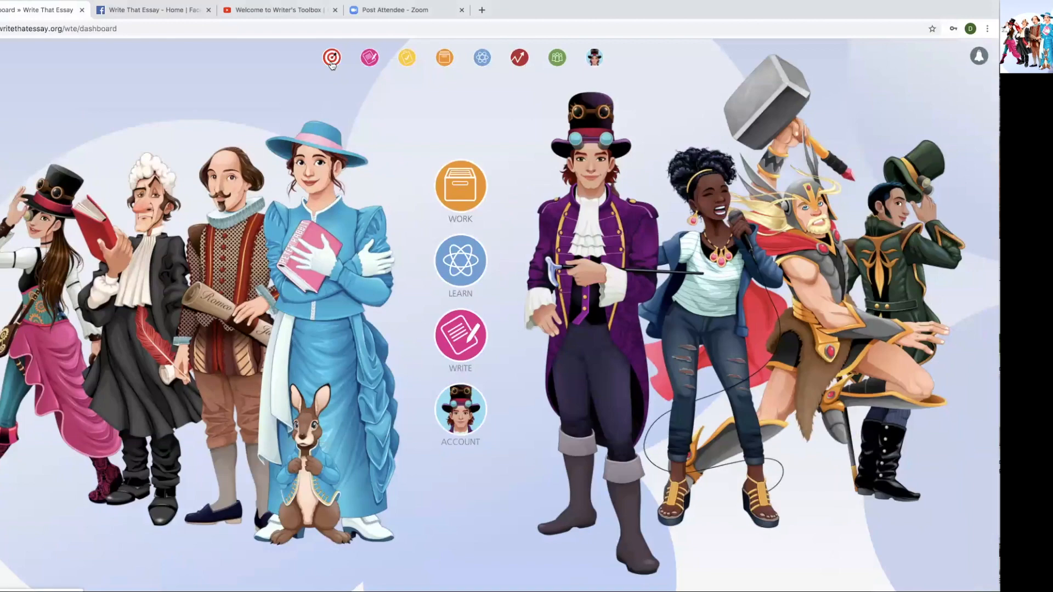
- Go from the daily challenge back to the dashboard and open School Admin's list of 11 students
{"action": "left_click", "coordinate": [331, 58]}
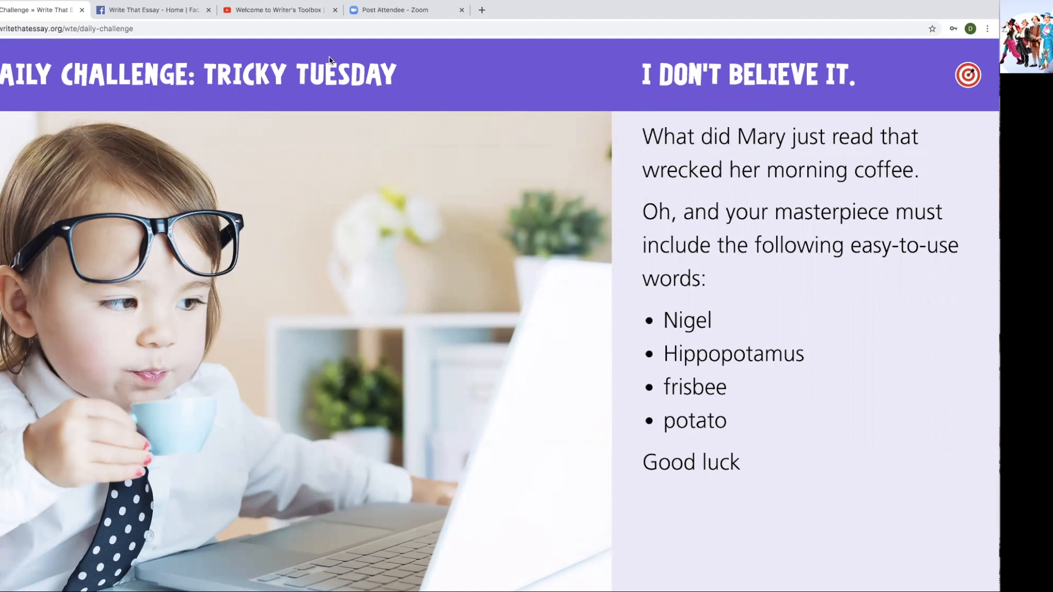
{"action": "key", "text": "super+Left"}
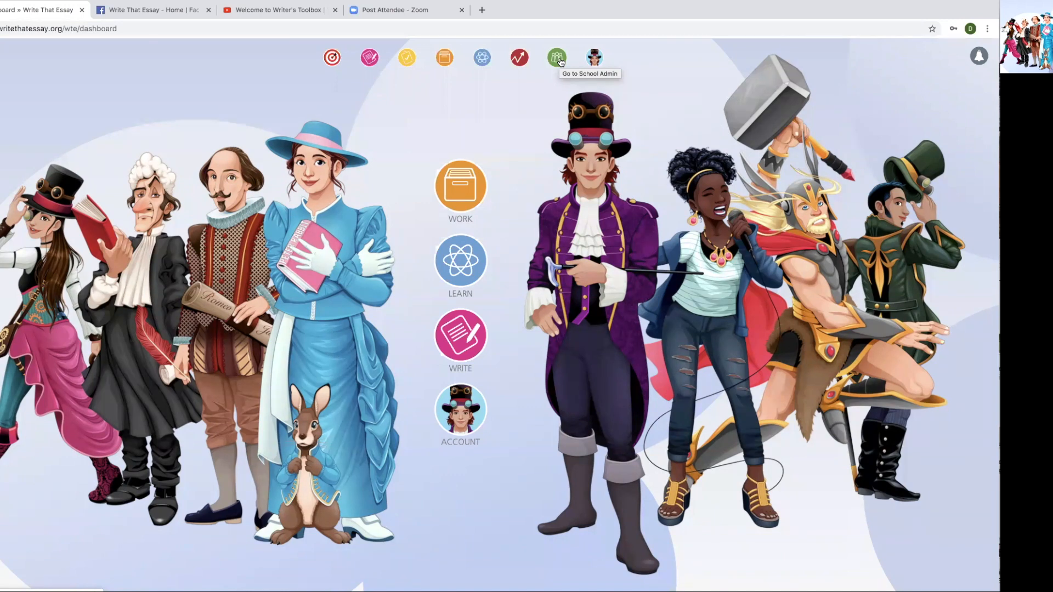
{"action": "left_click", "coordinate": [557, 58]}
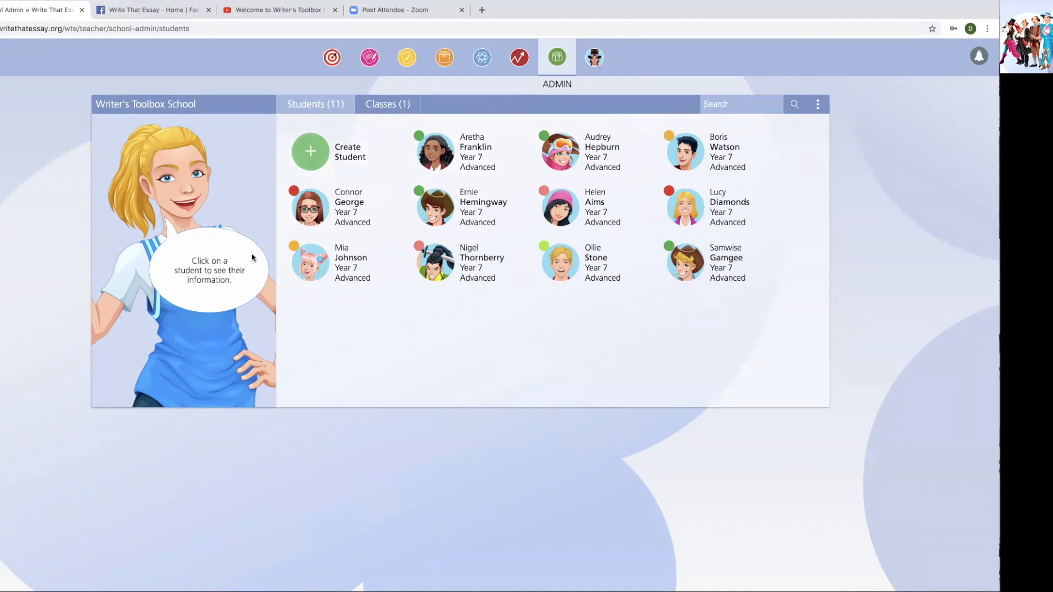
- Start a new student with first and last name, writing level The Basics, Year 7
{"action": "left_click", "coordinate": [313, 160]}
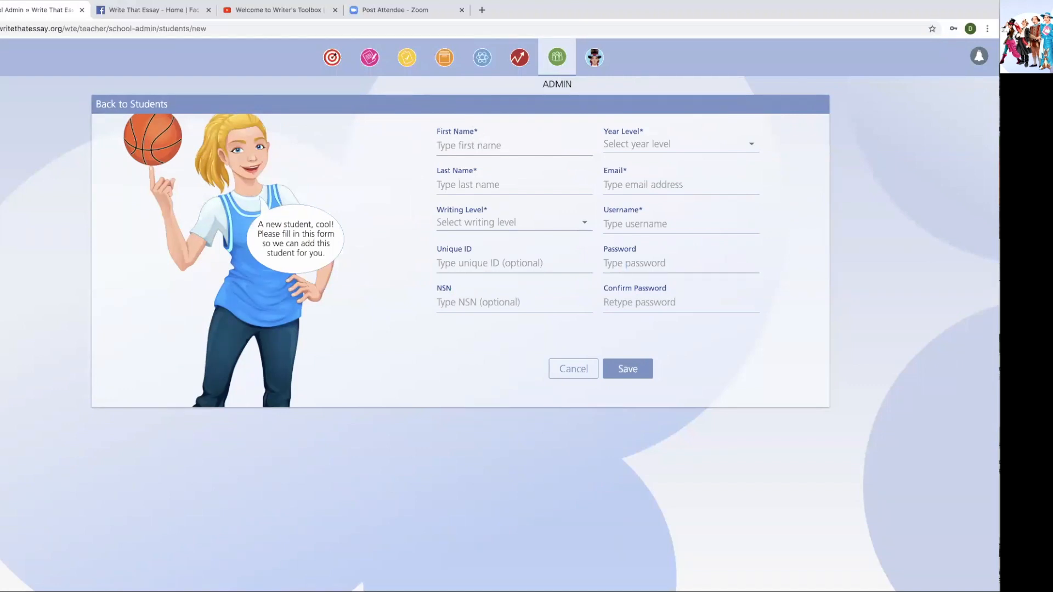
{"action": "type", "text": "A"}
{"action": "key", "text": "BackSpace"}
{"action": "type", "text": "Alice"}
{"action": "left_click", "coordinate": [516, 185]}
{"action": "type", "text": "Wonderland"}
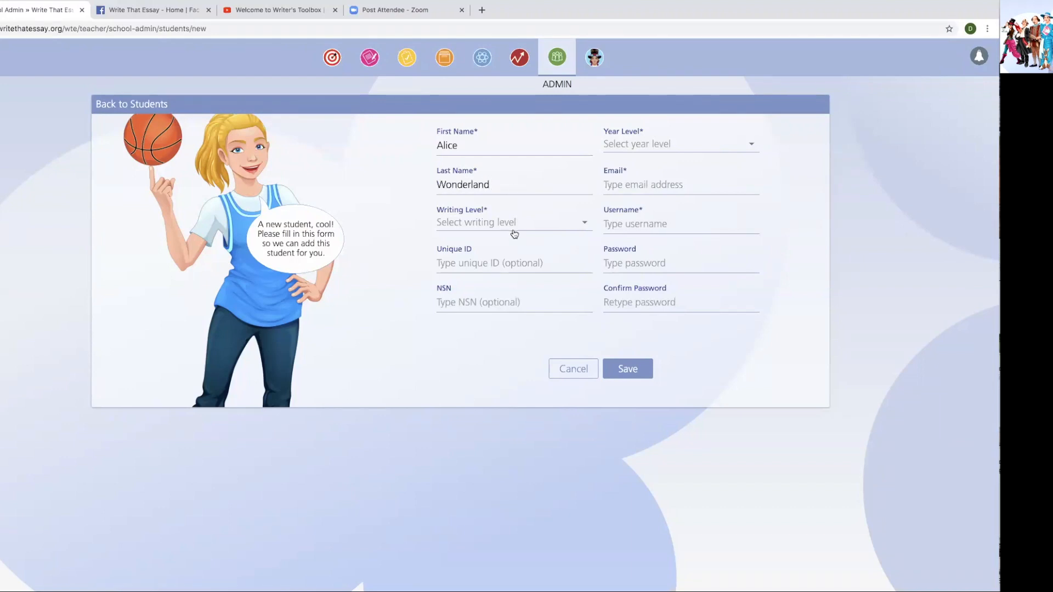
{"action": "left_click", "coordinate": [515, 222]}
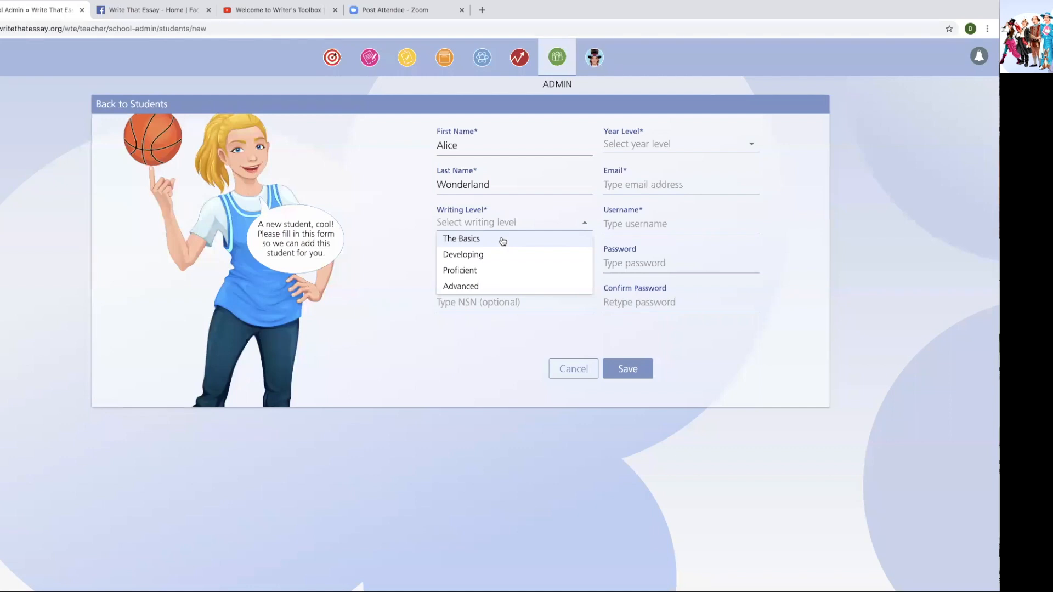
{"action": "left_click", "coordinate": [502, 242]}
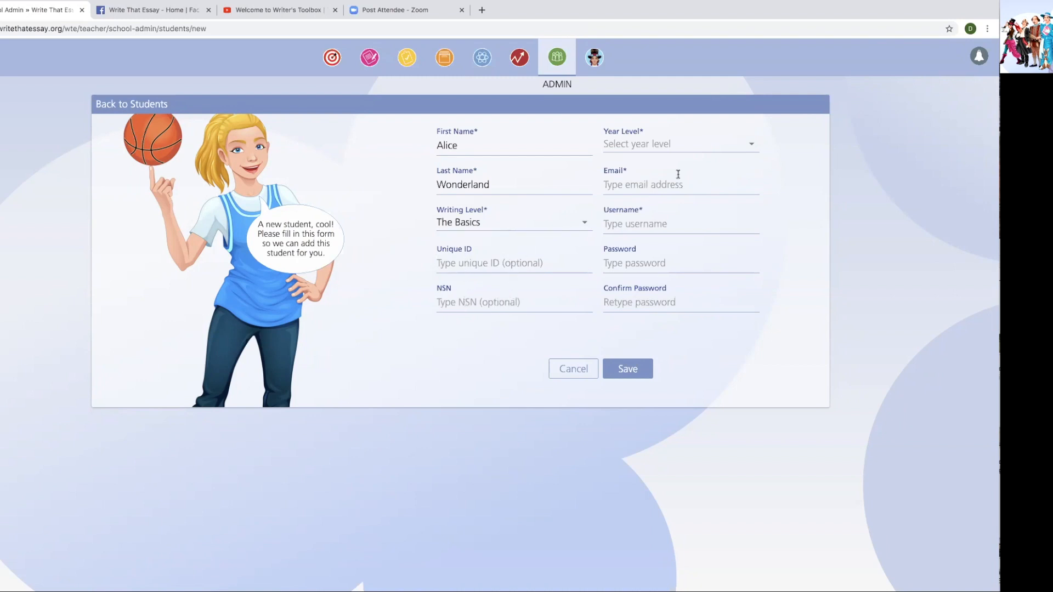
{"action": "left_click", "coordinate": [753, 145]}
{"action": "scroll", "coordinate": [650, 242], "scroll_direction": "down", "scroll_amount": 1}
{"action": "left_click", "coordinate": [633, 251]}
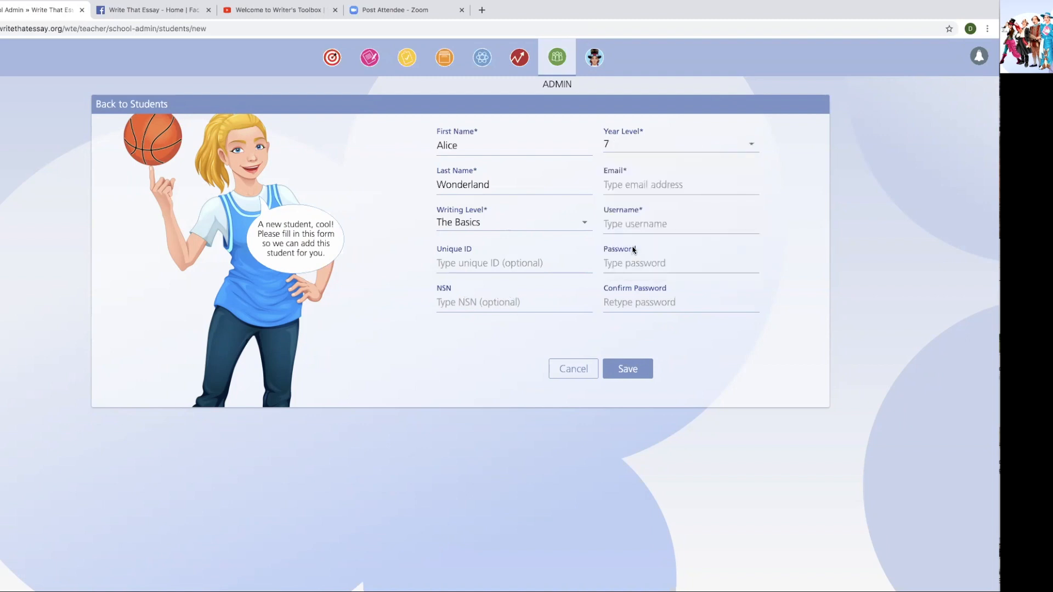
- Enter the student's email, username and password with confirmation, and save the student
{"action": "left_click", "coordinate": [640, 187]}
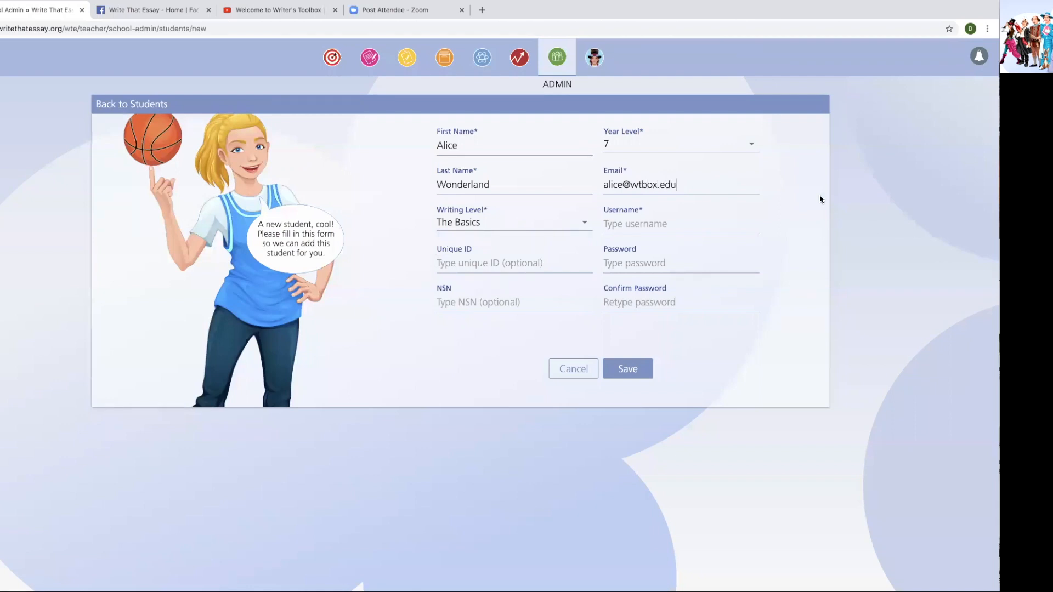
{"action": "left_click", "coordinate": [716, 226]}
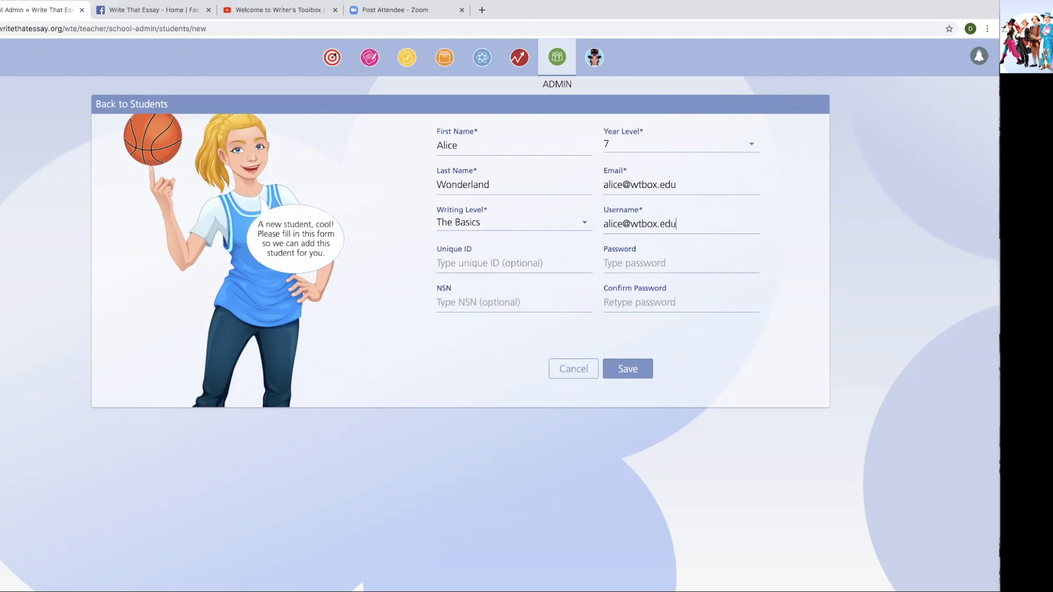
{"action": "left_click", "coordinate": [677, 264]}
{"action": "left_click", "coordinate": [677, 302]}
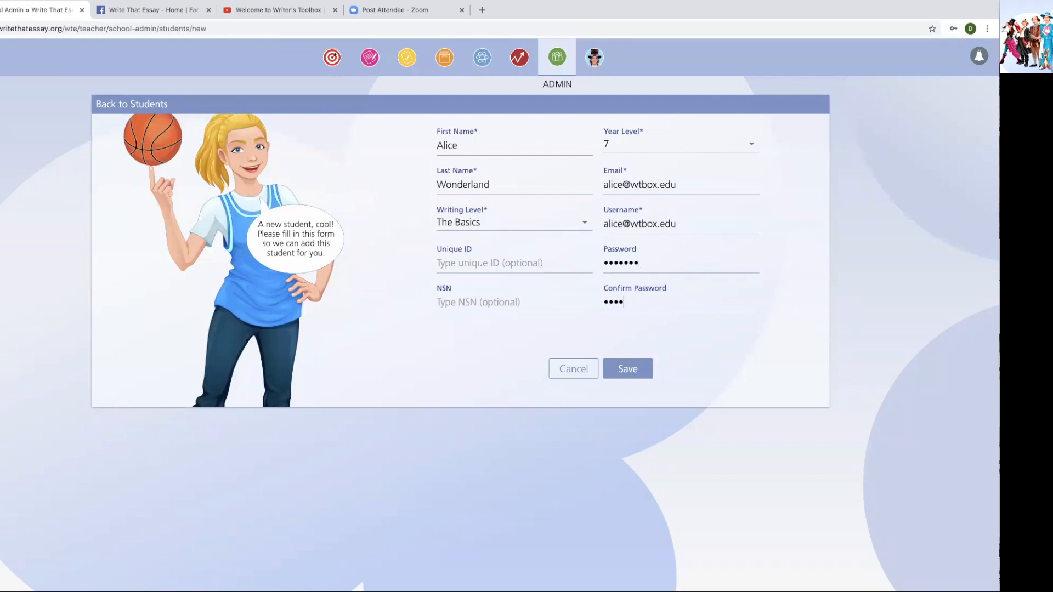
{"action": "left_click", "coordinate": [634, 375]}
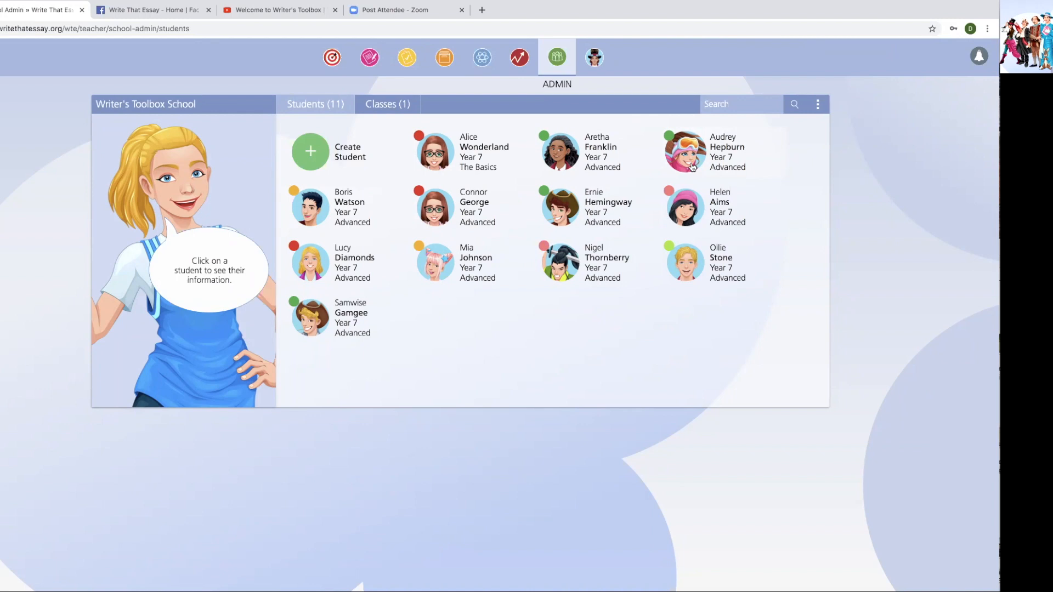
- Export the student list as CSV and open export-students-20200331 in Excel
{"action": "left_click", "coordinate": [820, 106]}
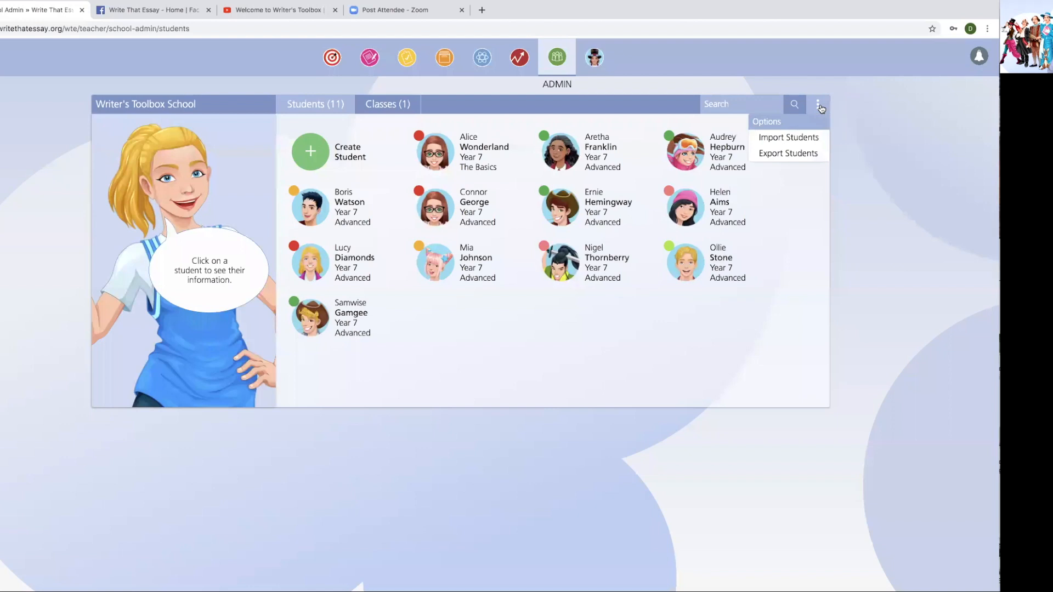
{"action": "left_click", "coordinate": [810, 139]}
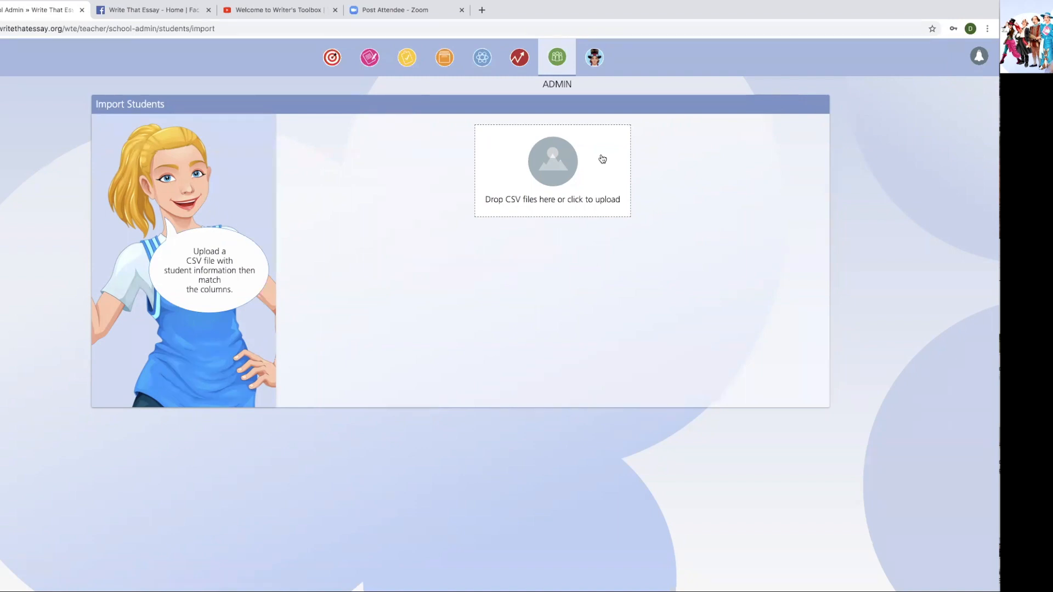
{"action": "left_click", "coordinate": [0, 28]}
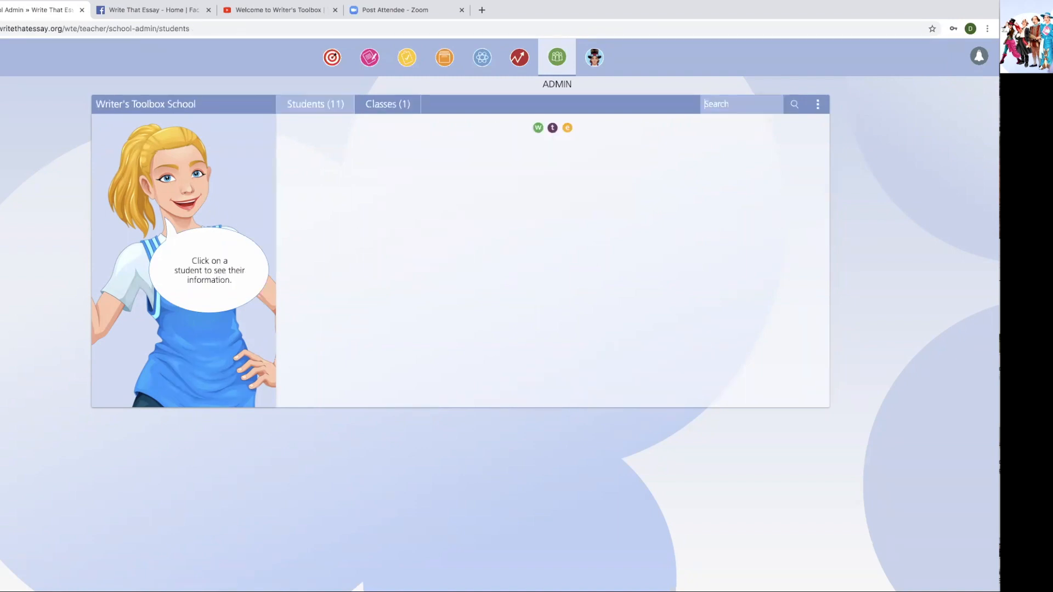
{"action": "left_click", "coordinate": [817, 111]}
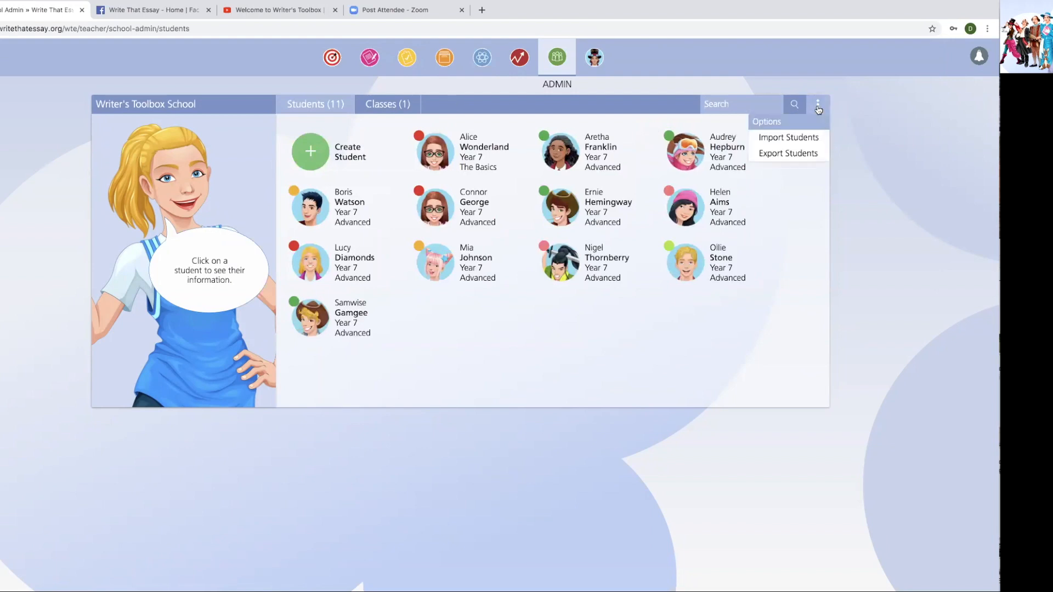
{"action": "left_click", "coordinate": [792, 154]}
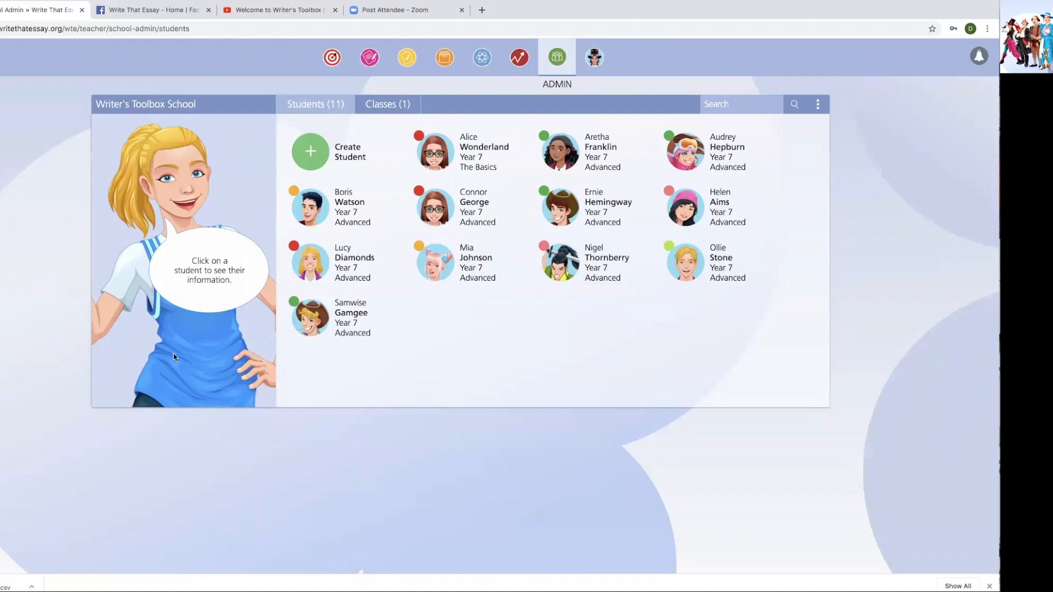
{"action": "left_click", "coordinate": [12, 584]}
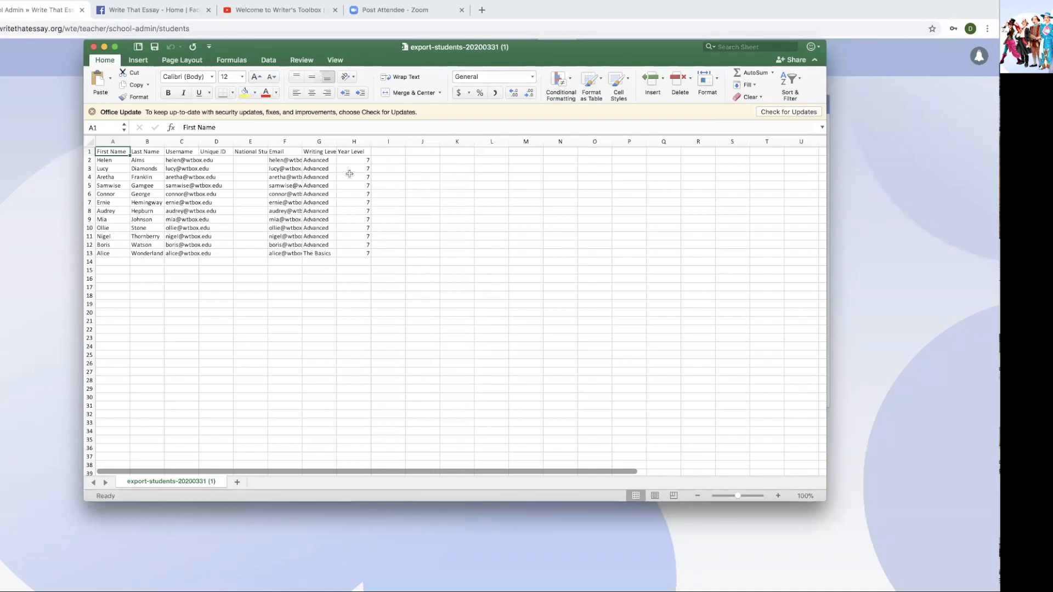
- Close the Excel window holding the exported student list
{"action": "left_click", "coordinate": [94, 48]}
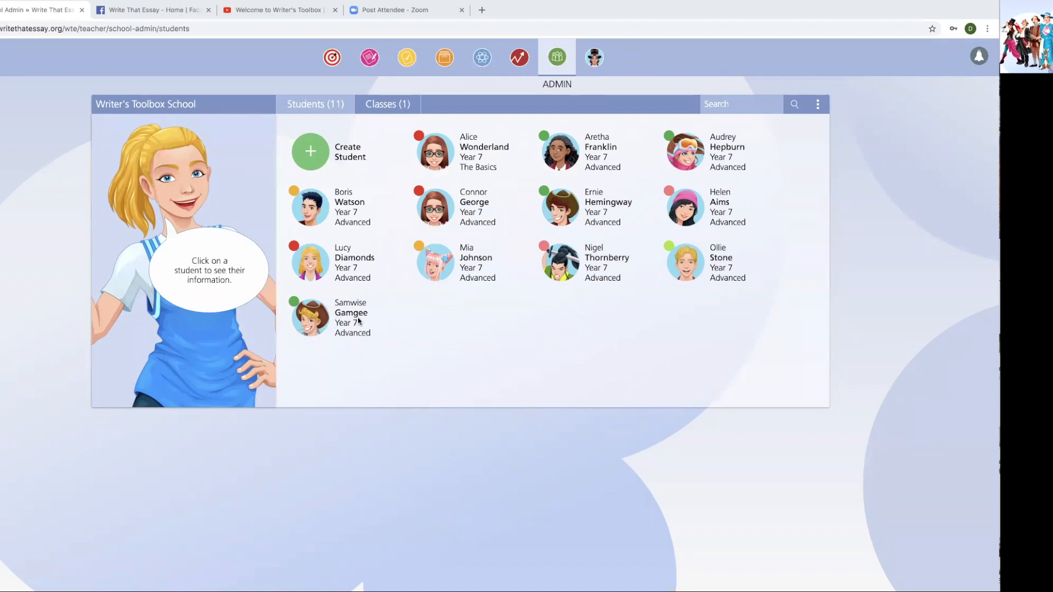
- Open the last student's Performance page with its sentence, spelling and writing-strength gauges
{"action": "left_click", "coordinate": [310, 319]}
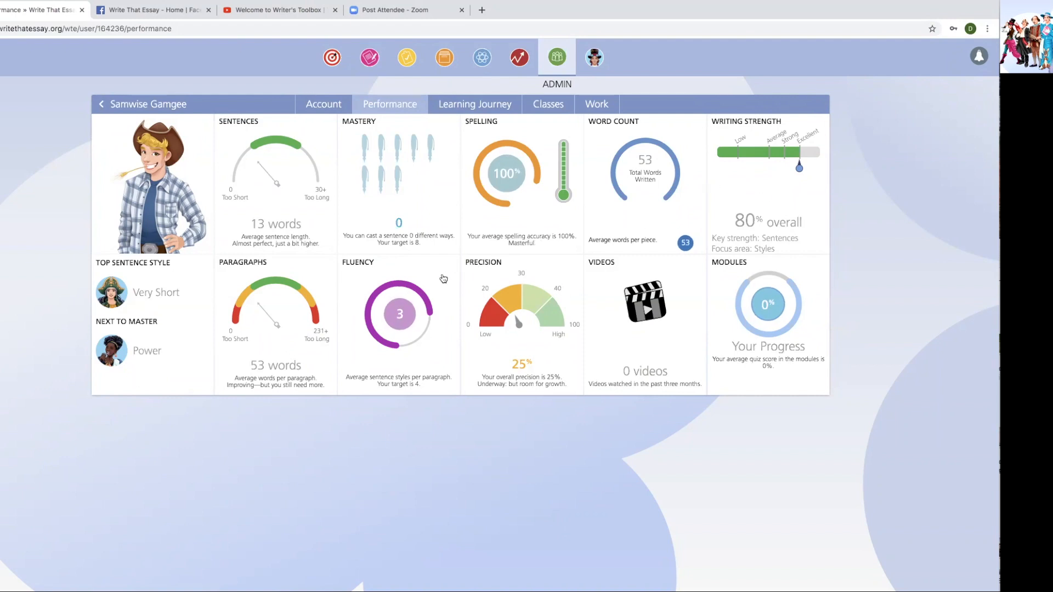
- Flip the Fluency tile to read its explanation and back, then switch to Work
{"action": "left_click", "coordinate": [444, 278]}
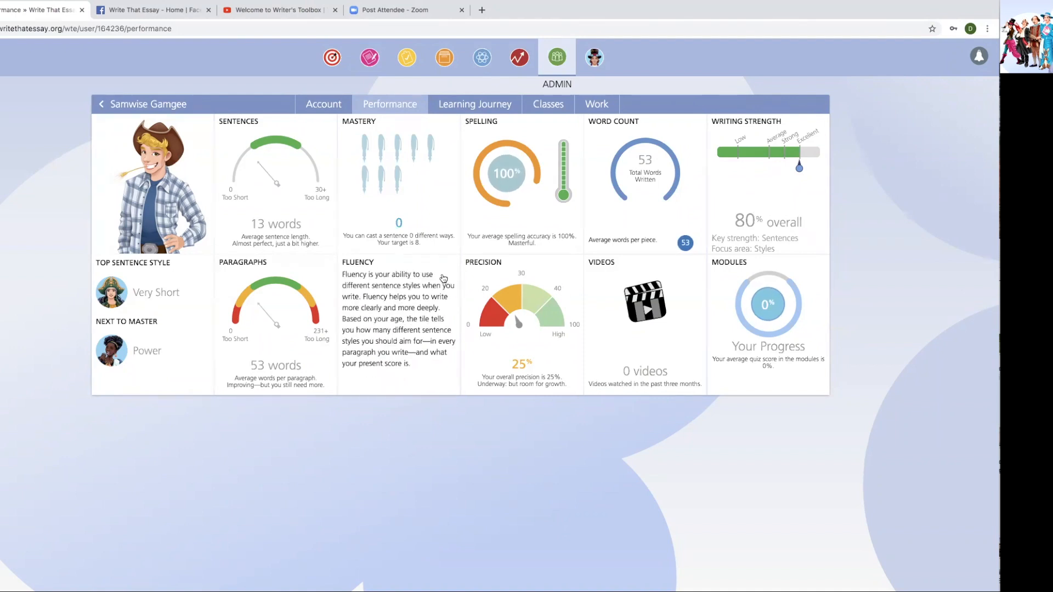
{"action": "left_click", "coordinate": [442, 278]}
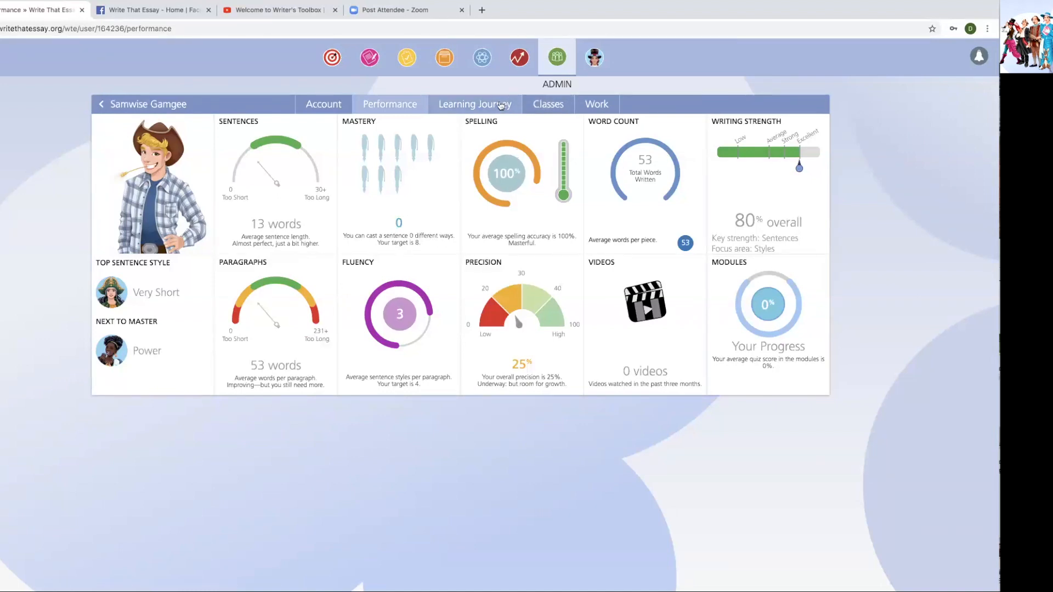
{"action": "left_click", "coordinate": [601, 107]}
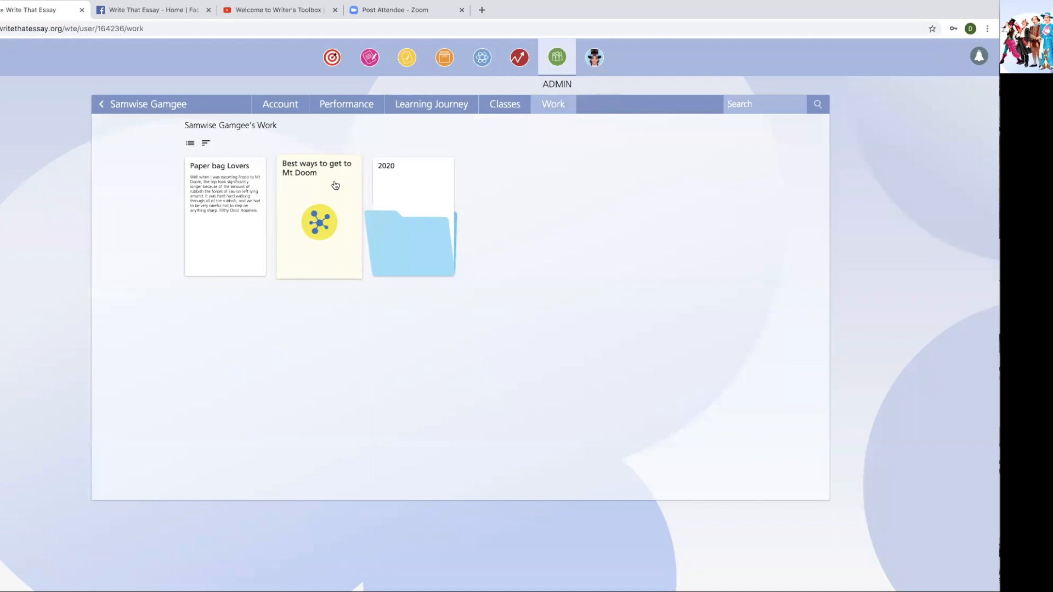
- Read the saved Paper bag Lovers piece, then view the student's Classes
{"action": "left_click", "coordinate": [242, 188]}
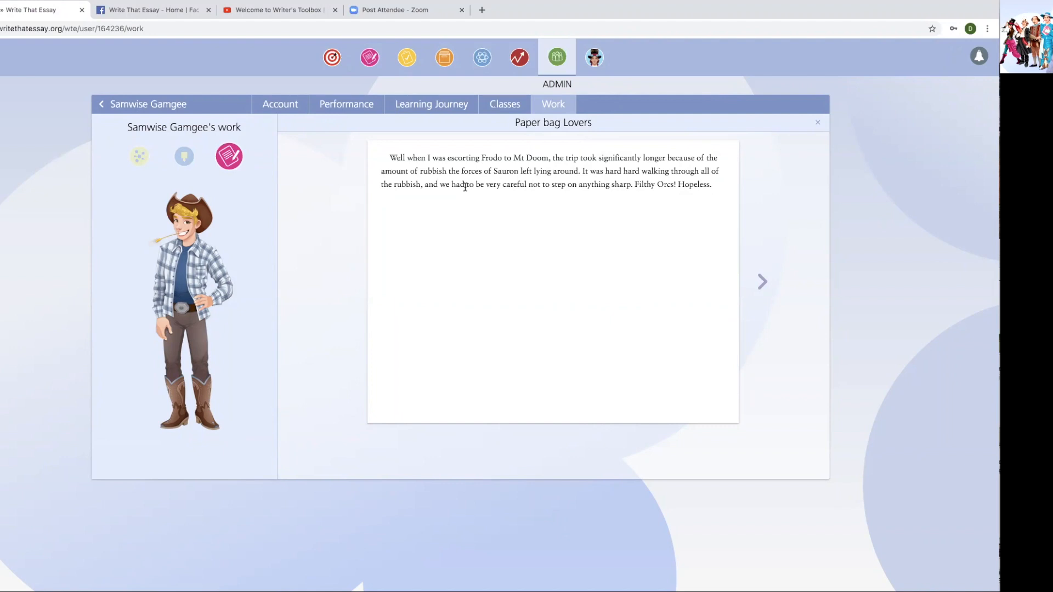
{"action": "left_click", "coordinate": [507, 105]}
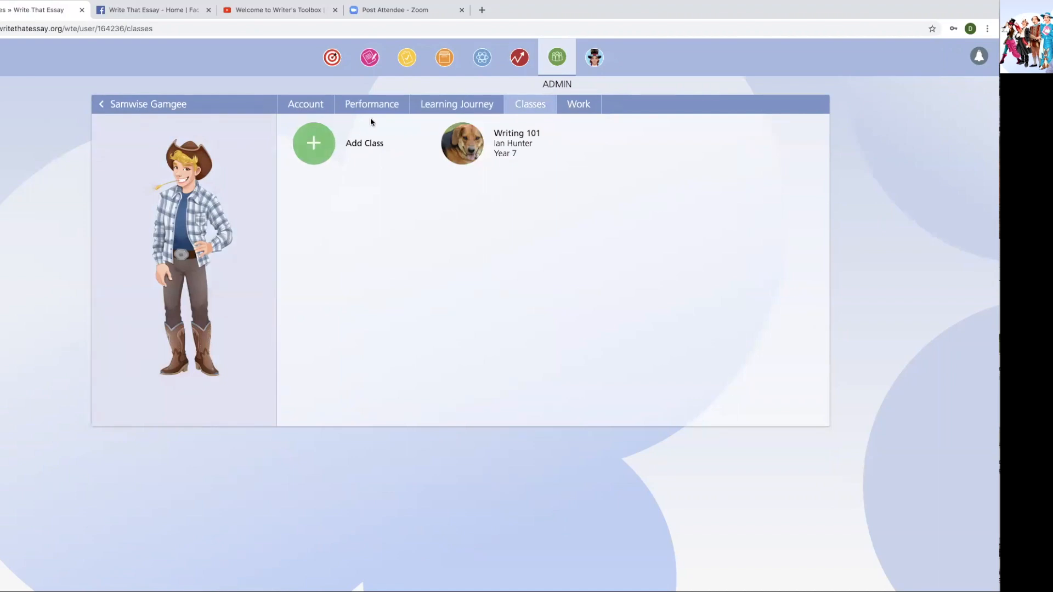
- Show the Learning Journey table of sentence modules, all at 0%
{"action": "left_click", "coordinate": [440, 107]}
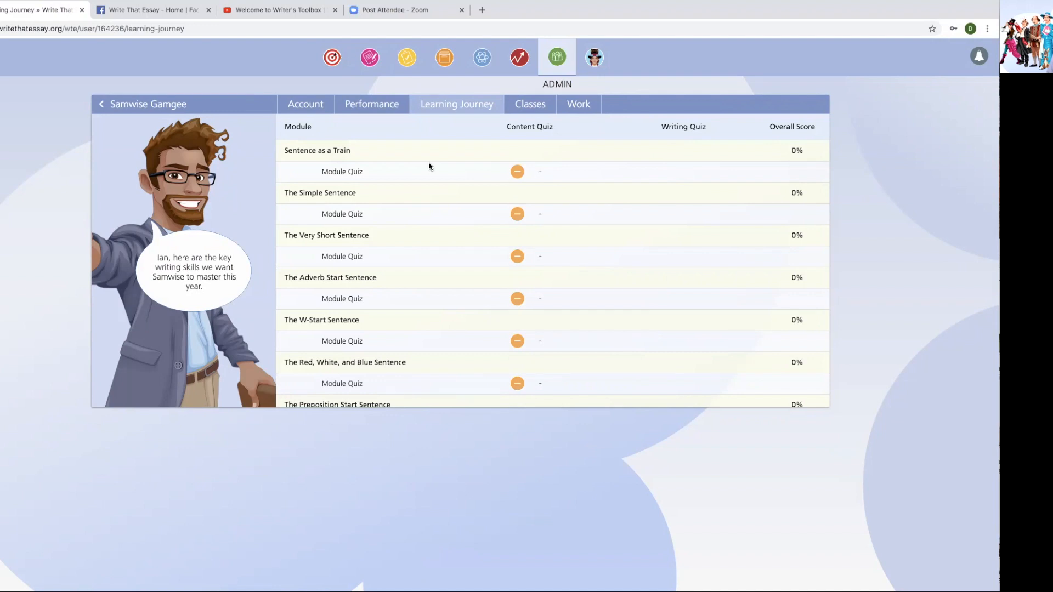
{"action": "scroll", "coordinate": [360, 219], "scroll_direction": "down", "scroll_amount": 1}
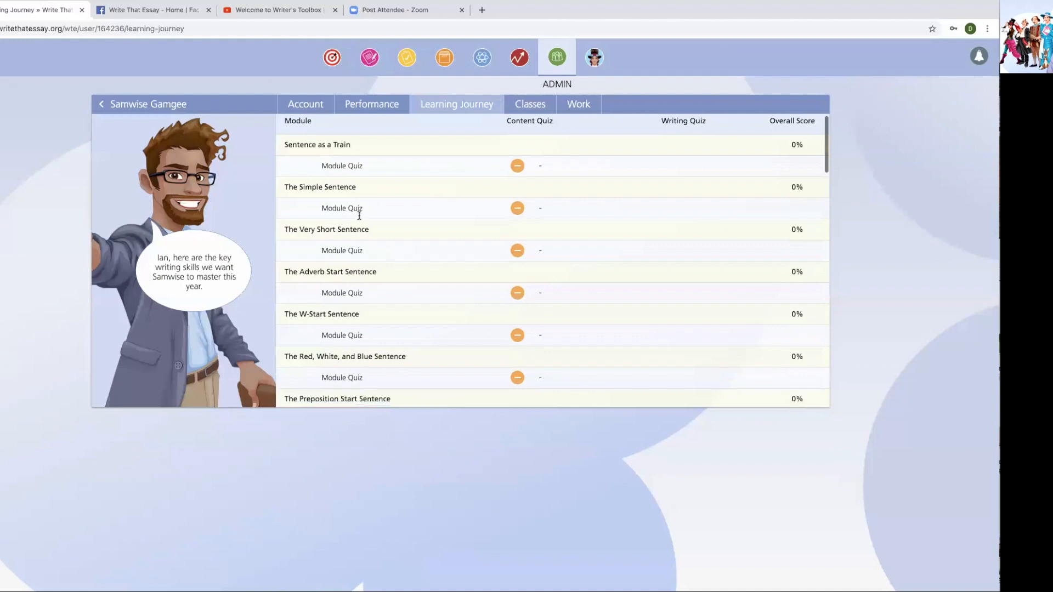
{"action": "scroll", "coordinate": [361, 219], "scroll_direction": "down", "scroll_amount": 3}
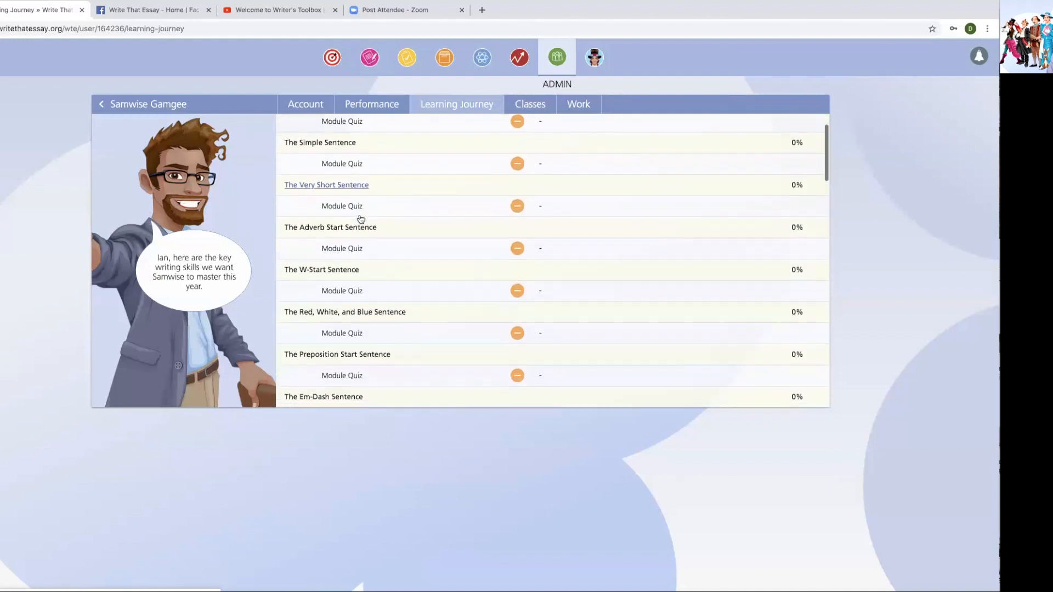
{"action": "scroll", "coordinate": [360, 220], "scroll_direction": "down", "scroll_amount": 4}
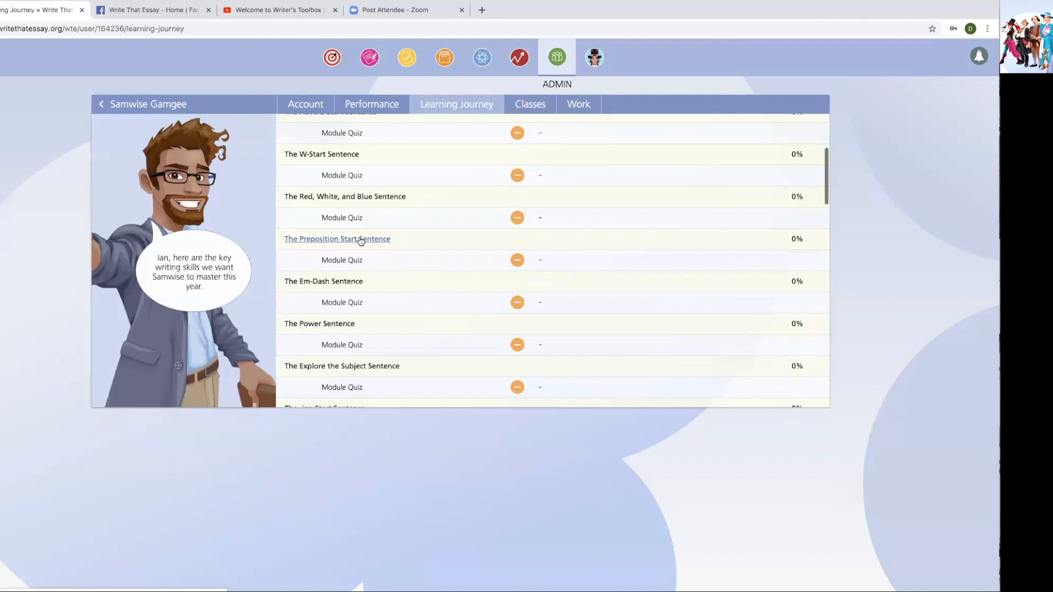
{"action": "scroll", "coordinate": [360, 237], "scroll_direction": "up", "scroll_amount": 2}
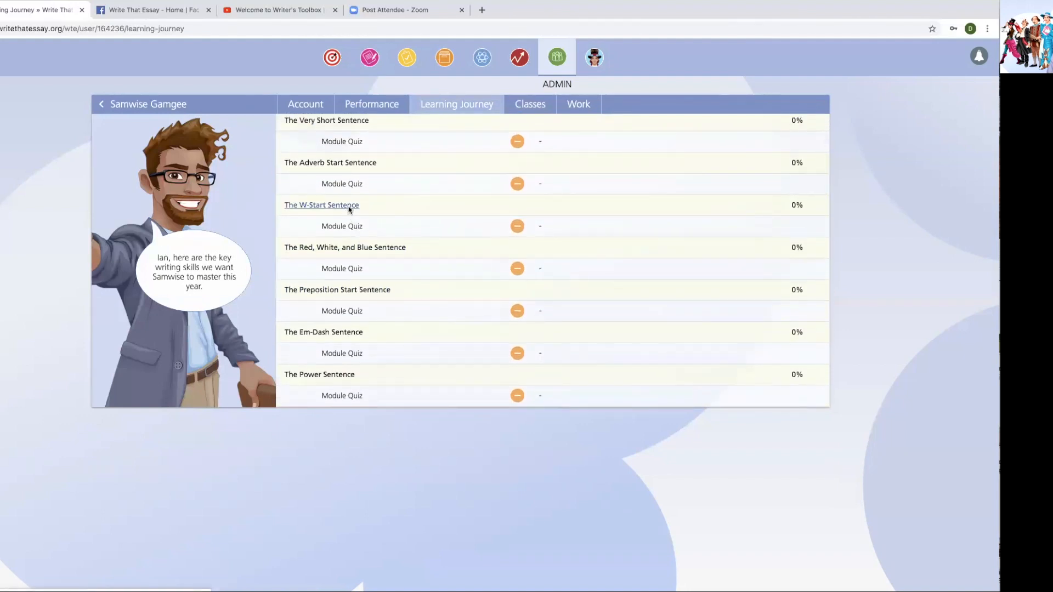
{"action": "scroll", "coordinate": [348, 210], "scroll_direction": "down", "scroll_amount": 8}
{"action": "scroll", "coordinate": [351, 211], "scroll_direction": "down", "scroll_amount": 2}
{"action": "scroll", "coordinate": [351, 211], "scroll_direction": "up", "scroll_amount": 8}
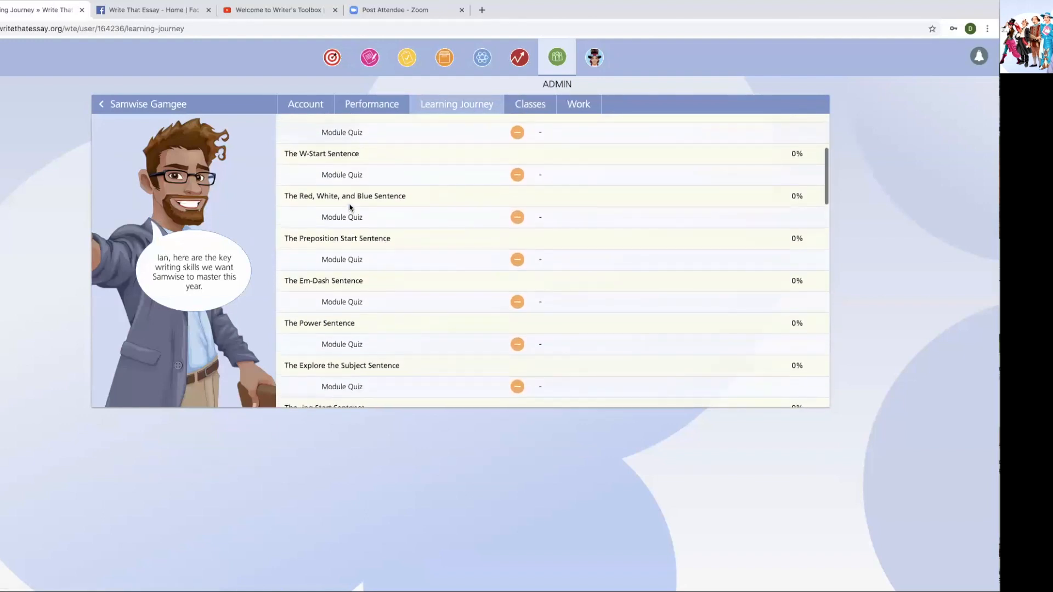
{"action": "scroll", "coordinate": [349, 207], "scroll_direction": "up", "scroll_amount": 1}
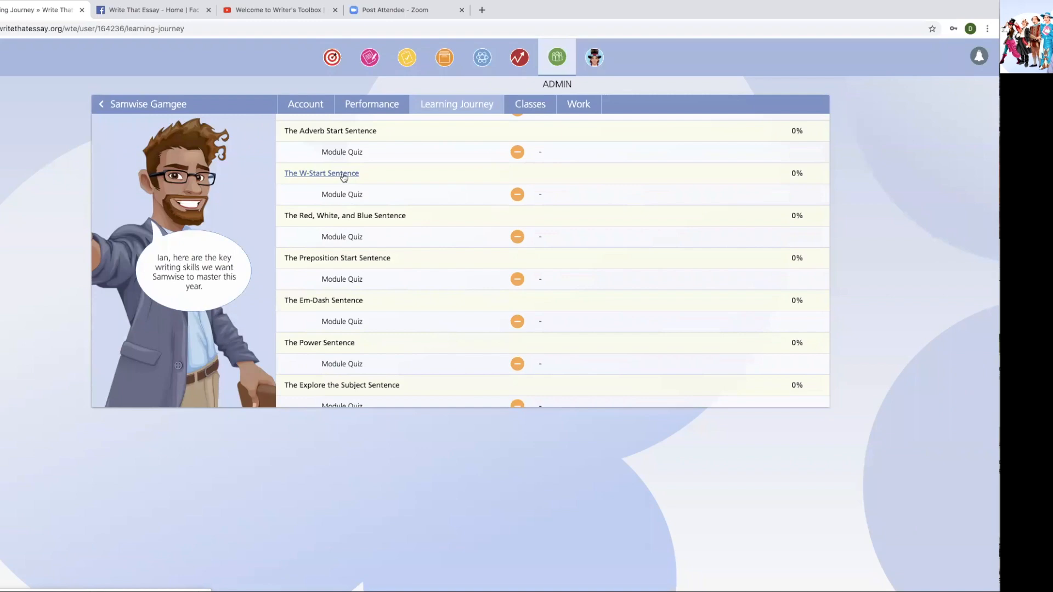
{"action": "left_click", "coordinate": [342, 174]}
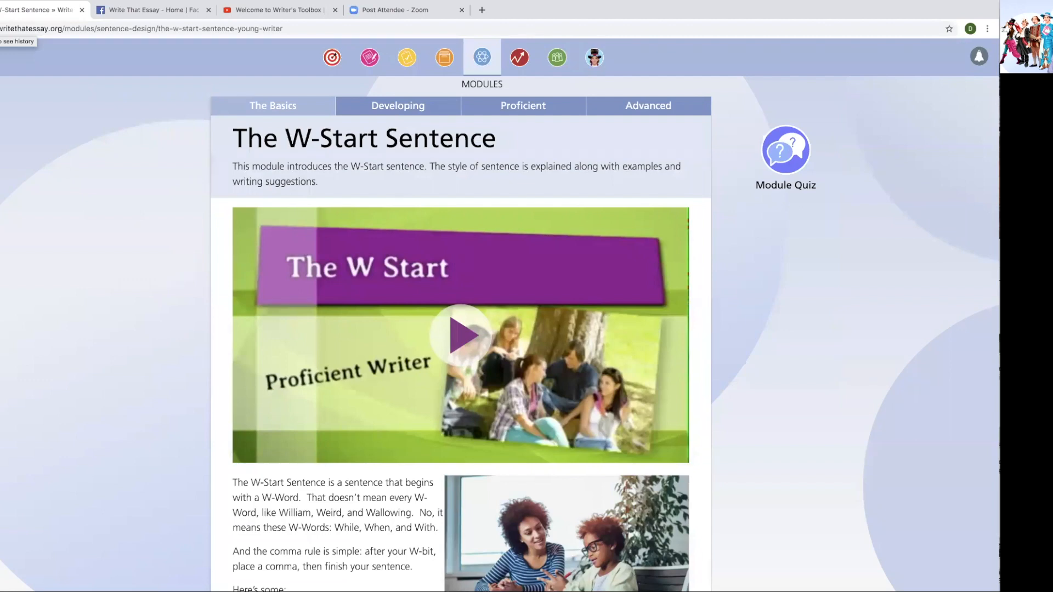
- Return from the W-Start Sentence preview to the student's Learning Journey table
{"action": "left_click", "coordinate": [0, 29]}
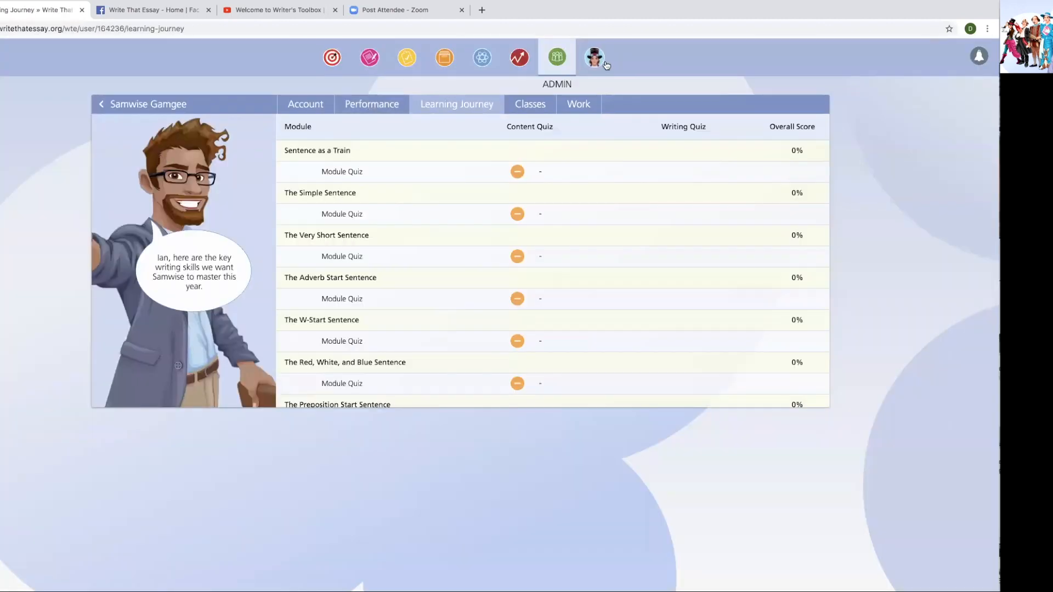
- From the admin Classes list, start an empty New Class form
{"action": "left_click", "coordinate": [555, 55]}
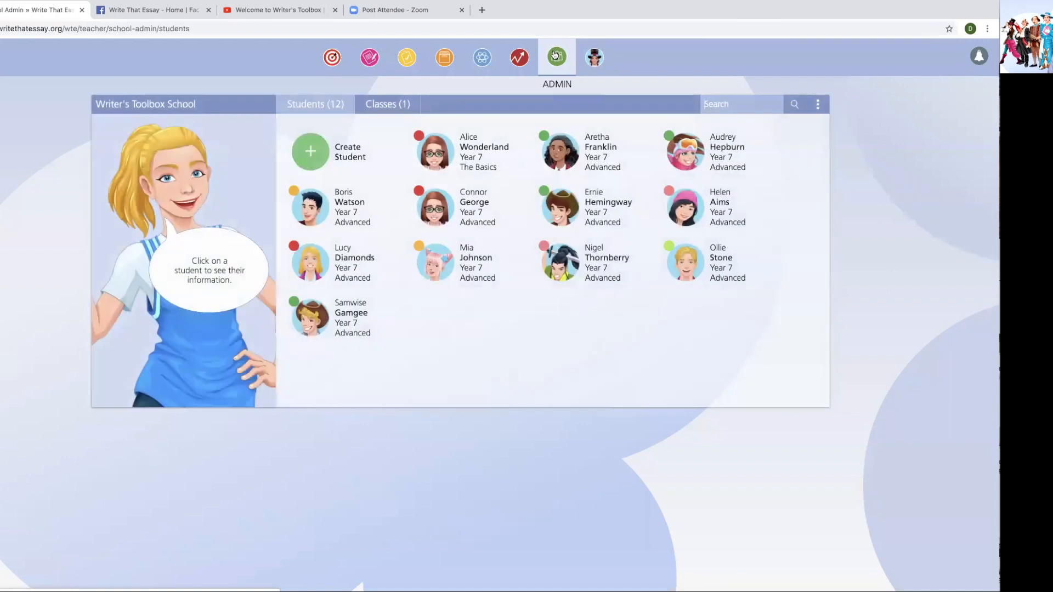
{"action": "left_click", "coordinate": [388, 105]}
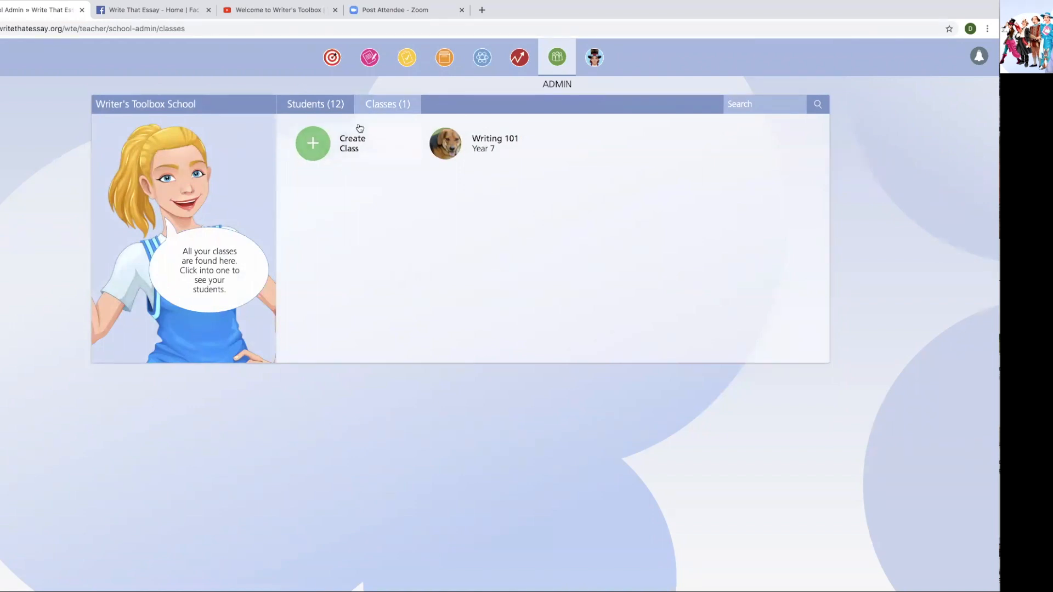
{"action": "left_click", "coordinate": [321, 144]}
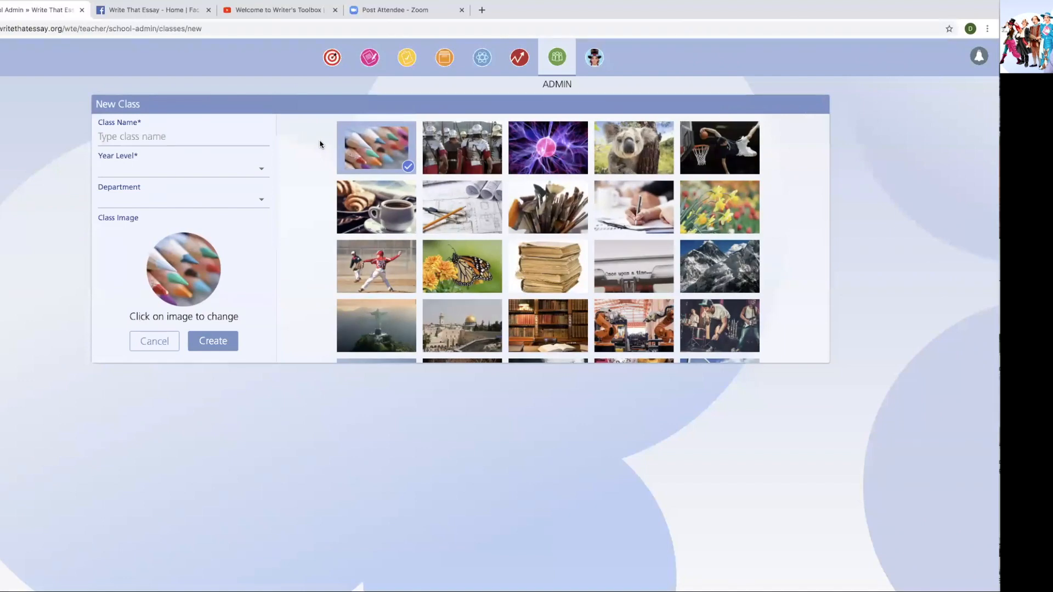
- Name the new class 'Monday Social Studies' and set its year level to 7
{"action": "left_click", "coordinate": [181, 136]}
{"action": "type", "text": "Monday Social Studies"}
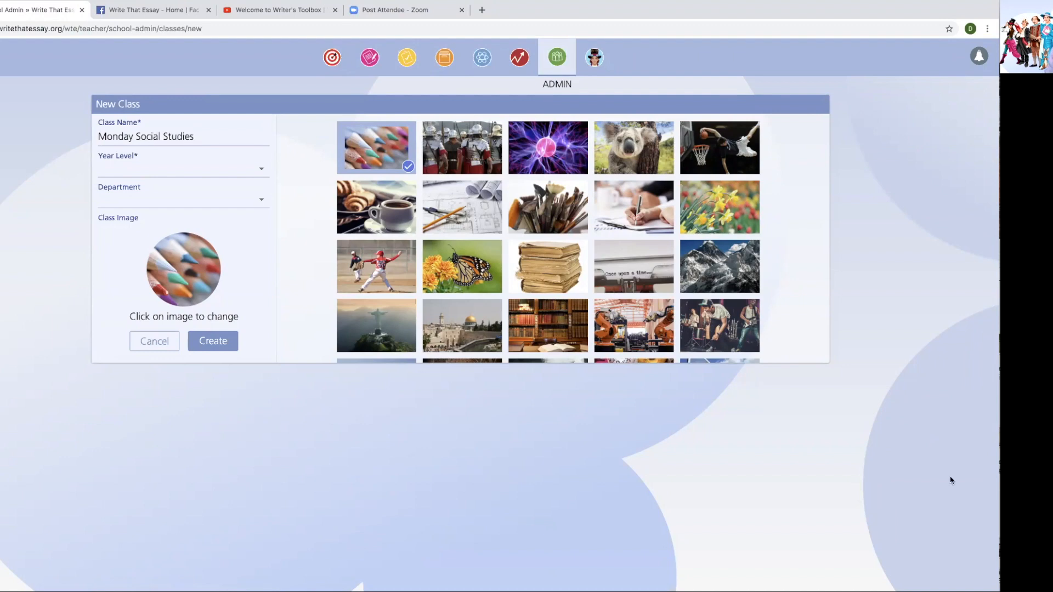
{"action": "left_click", "coordinate": [256, 170]}
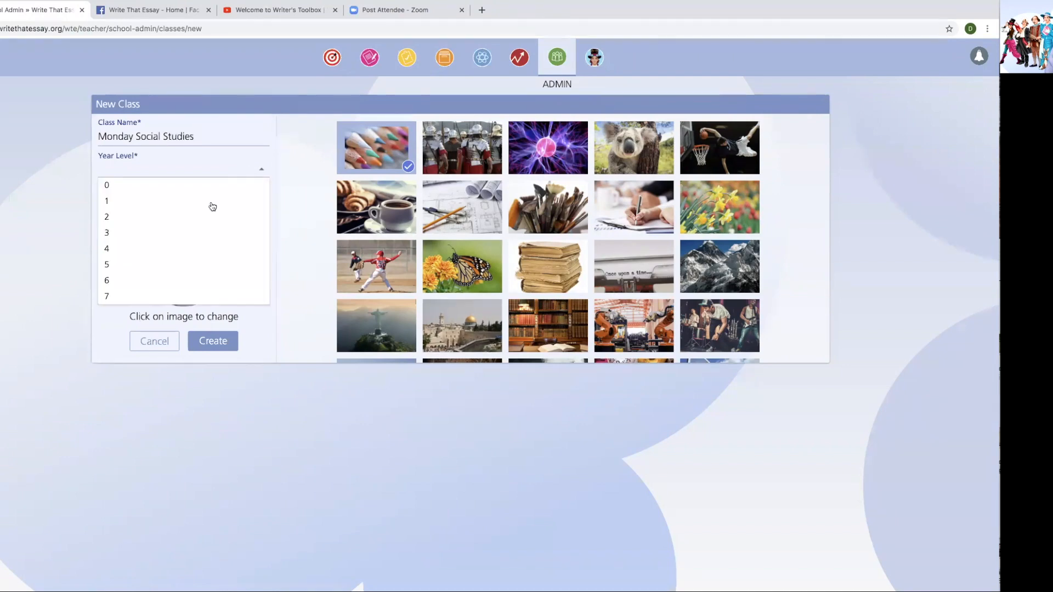
{"action": "left_click", "coordinate": [164, 297]}
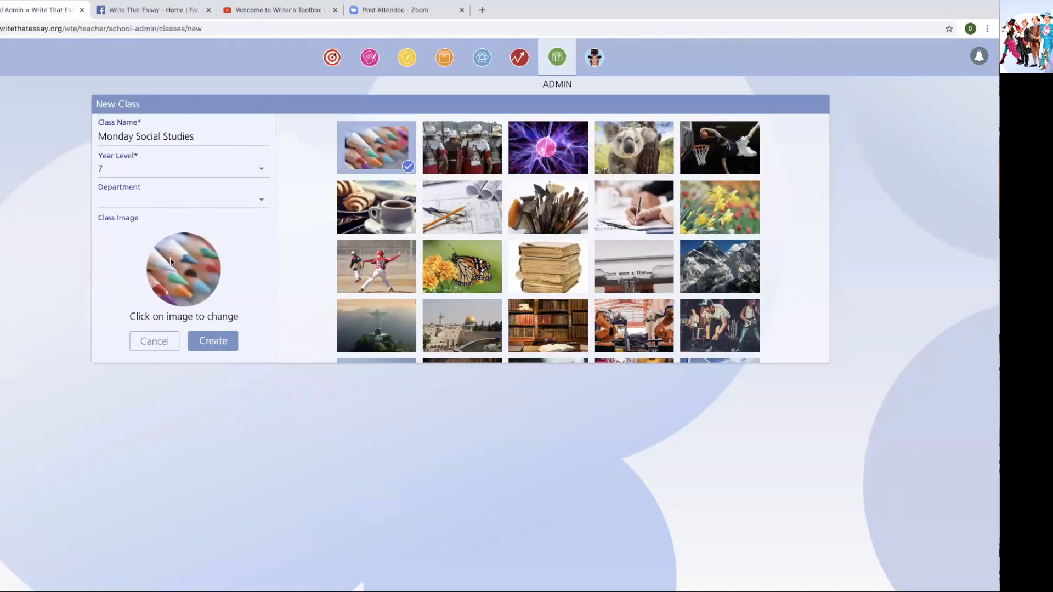
- Pick the yellow car as the class image and create the class
{"action": "scroll", "coordinate": [488, 232], "scroll_direction": "down", "scroll_amount": 2}
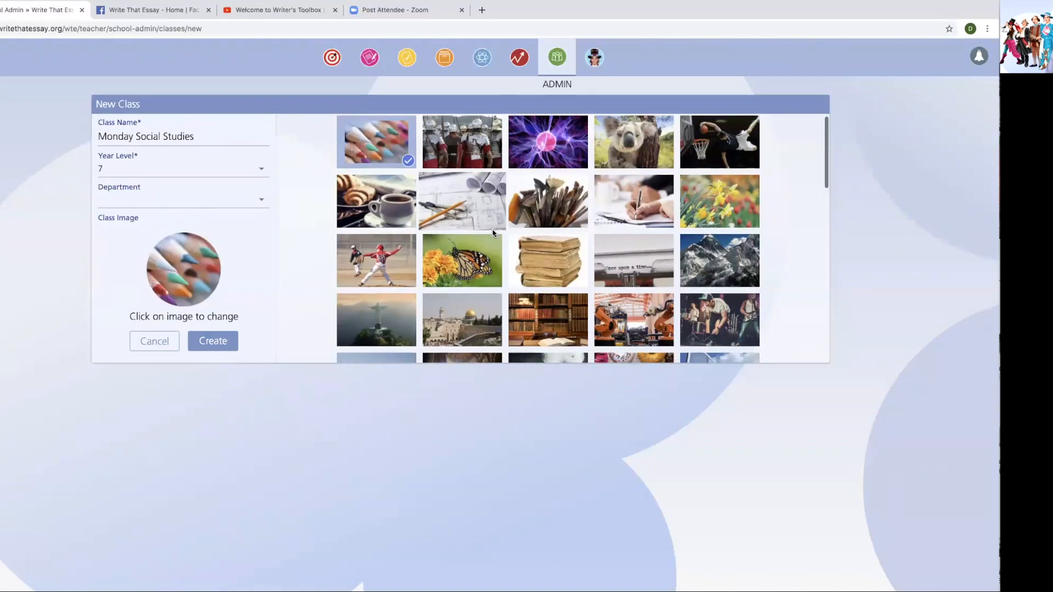
{"action": "scroll", "coordinate": [493, 232], "scroll_direction": "down", "scroll_amount": 2}
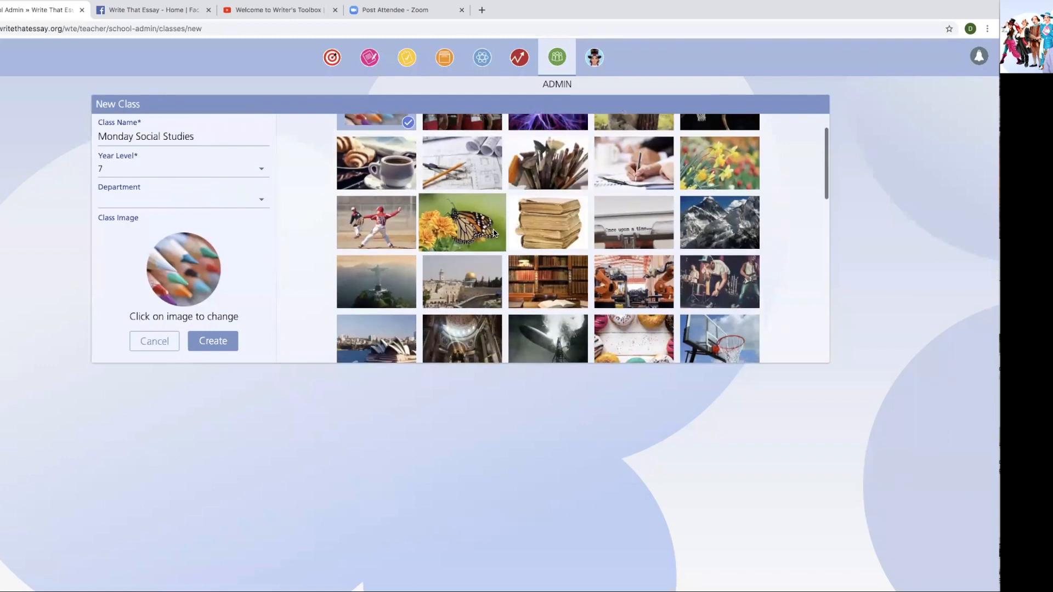
{"action": "scroll", "coordinate": [493, 232], "scroll_direction": "down", "scroll_amount": 8}
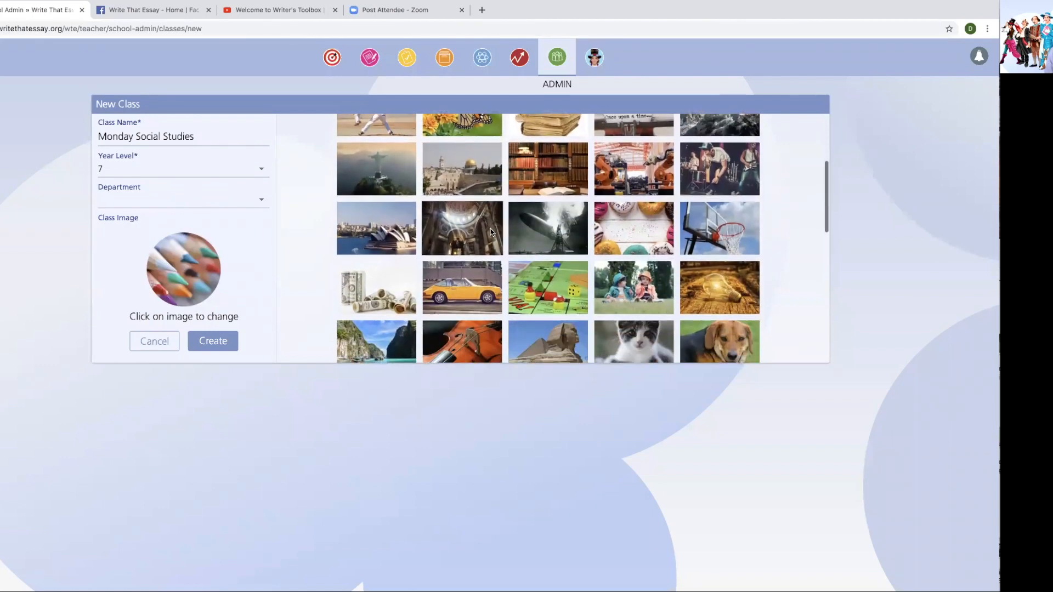
{"action": "scroll", "coordinate": [491, 232], "scroll_direction": "down", "scroll_amount": 5}
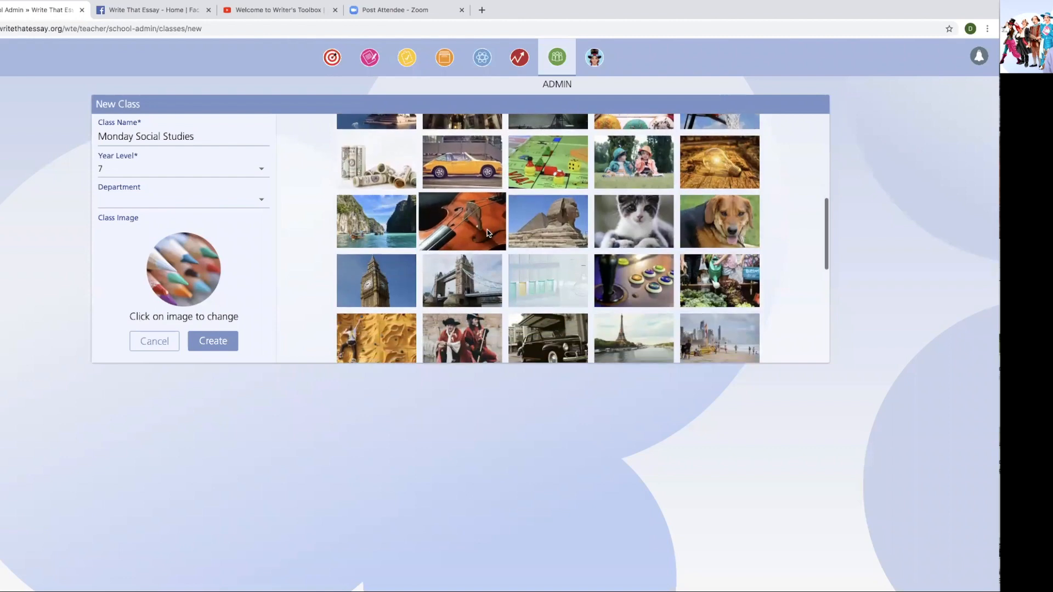
{"action": "scroll", "coordinate": [488, 233], "scroll_direction": "up", "scroll_amount": 2}
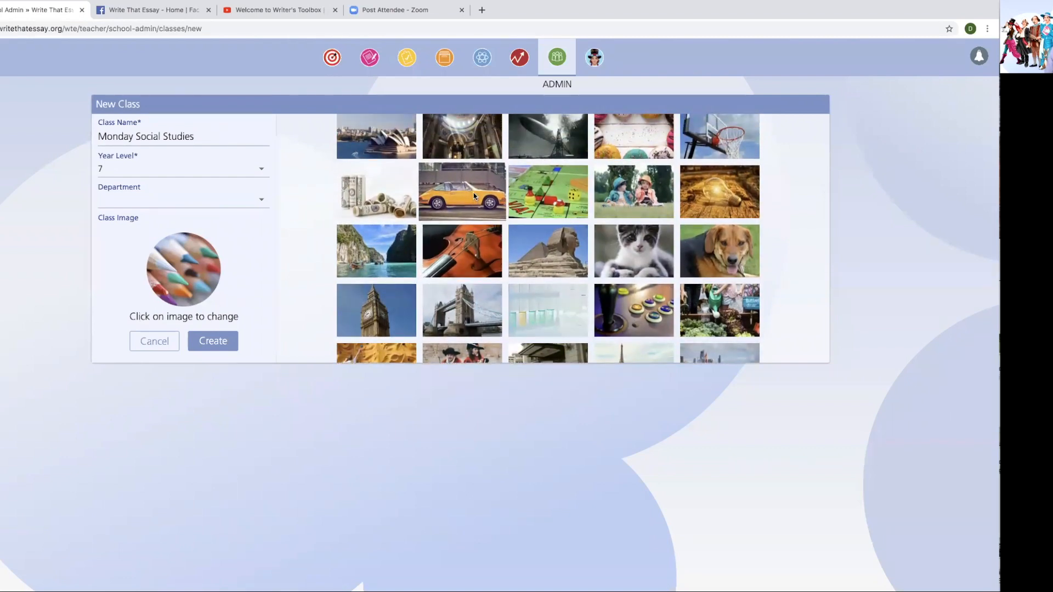
{"action": "left_click", "coordinate": [476, 194]}
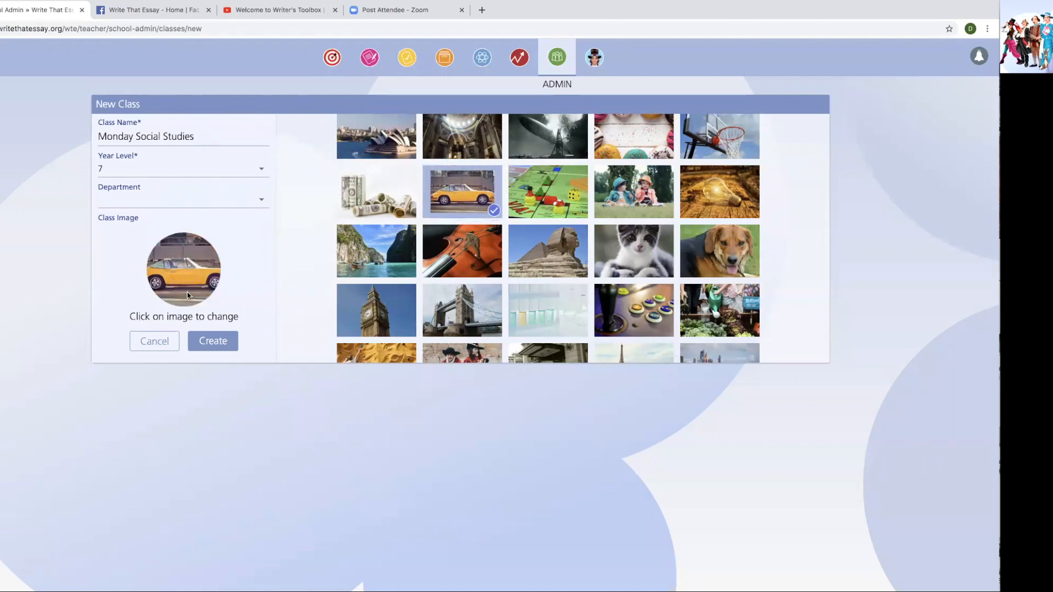
{"action": "left_click", "coordinate": [214, 341]}
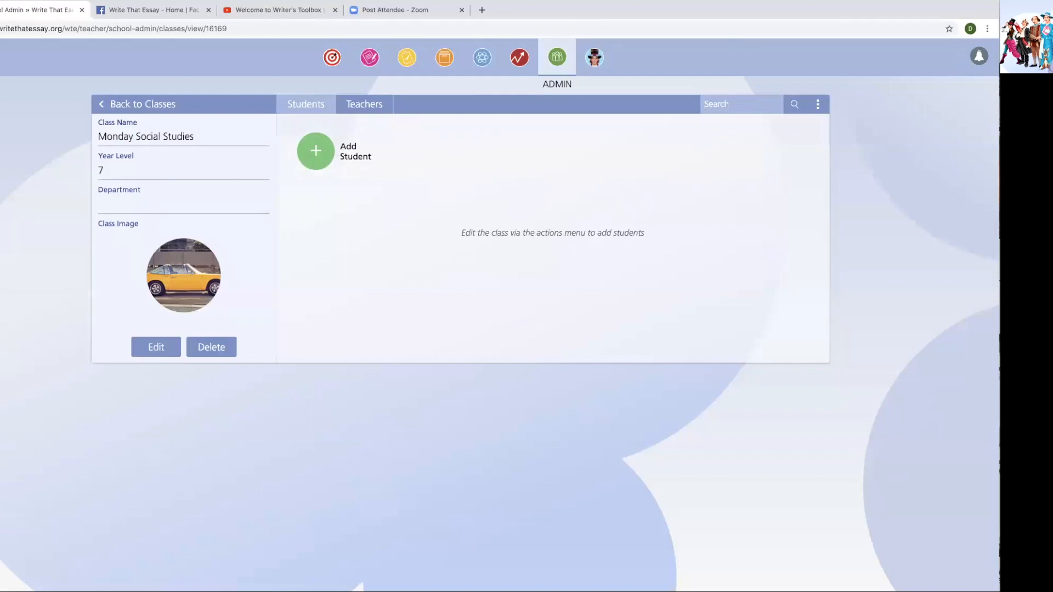
- Type a student's name into the class page's Search box
{"action": "type", "text": "Ernrnie"}
- In the class edit form, search for and add three Advanced students one by one
{"action": "left_click", "coordinate": [316, 151]}
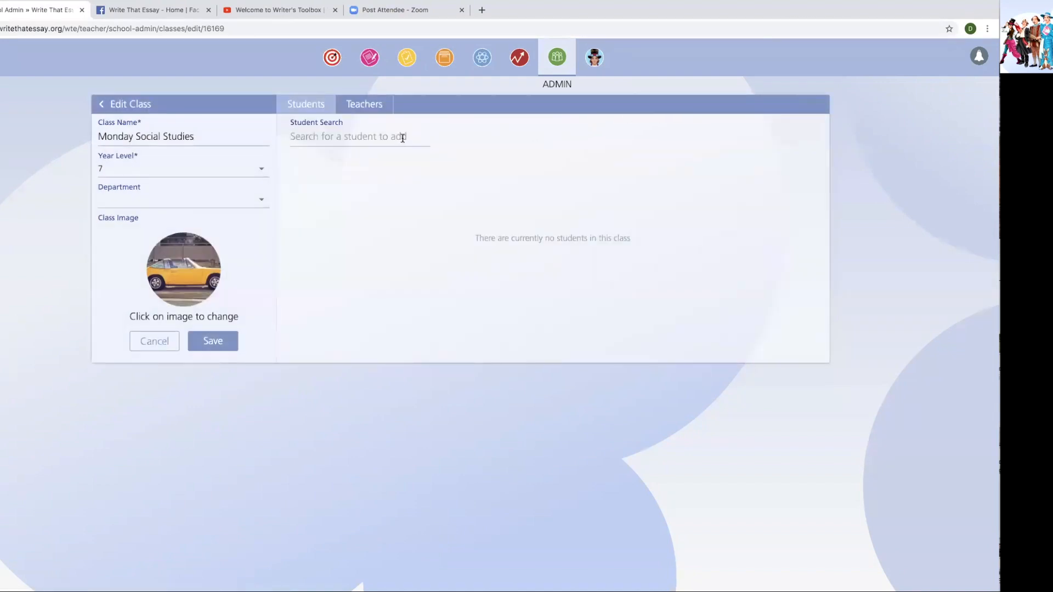
{"action": "type", "text": "Ern"}
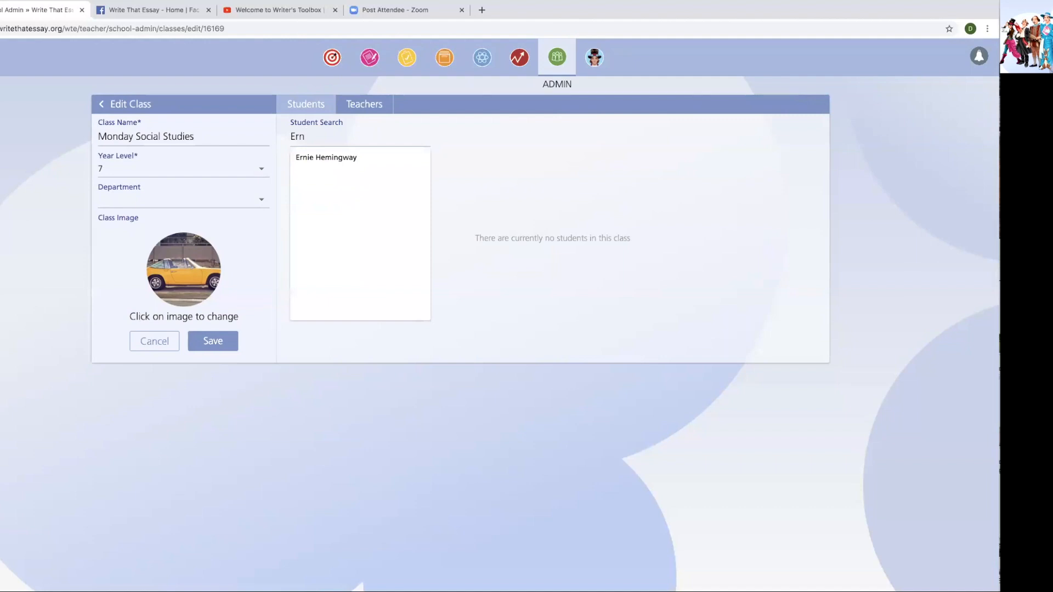
{"action": "left_click", "coordinate": [352, 157]}
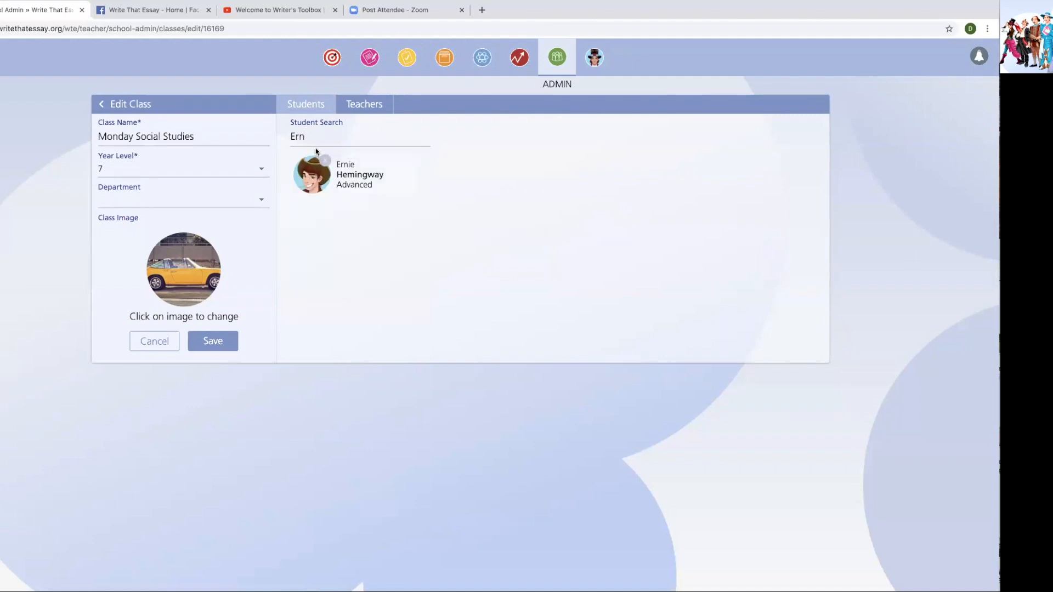
{"action": "left_click_drag", "start_coordinate": [312, 136], "coordinate": [290, 137]}
{"action": "type", "text": "Bior"}
{"action": "key", "text": "BackSpace"}
{"action": "key", "text": "BackSpace"}
{"action": "key", "text": "BackSpace"}
{"action": "type", "text": "or"}
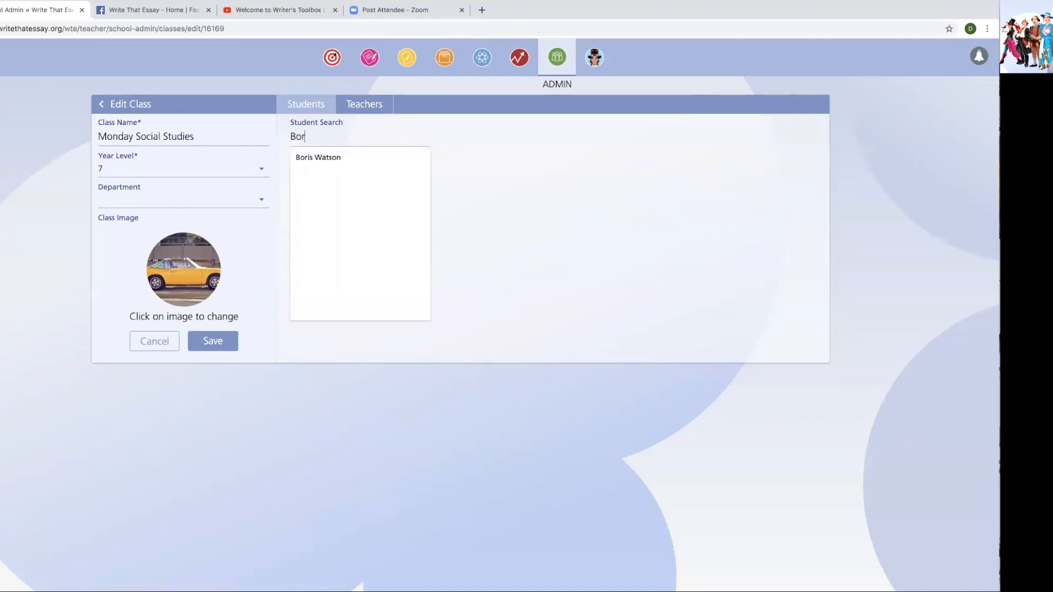
{"action": "left_click", "coordinate": [313, 159]}
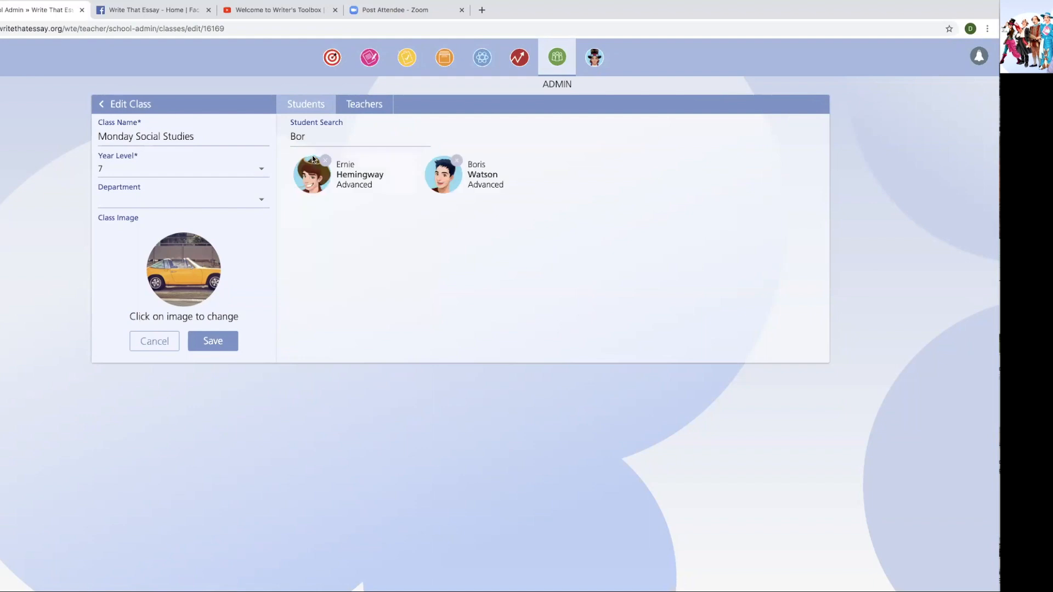
{"action": "left_click_drag", "start_coordinate": [306, 136], "coordinate": [289, 137]}
{"action": "type", "text": "Au"}
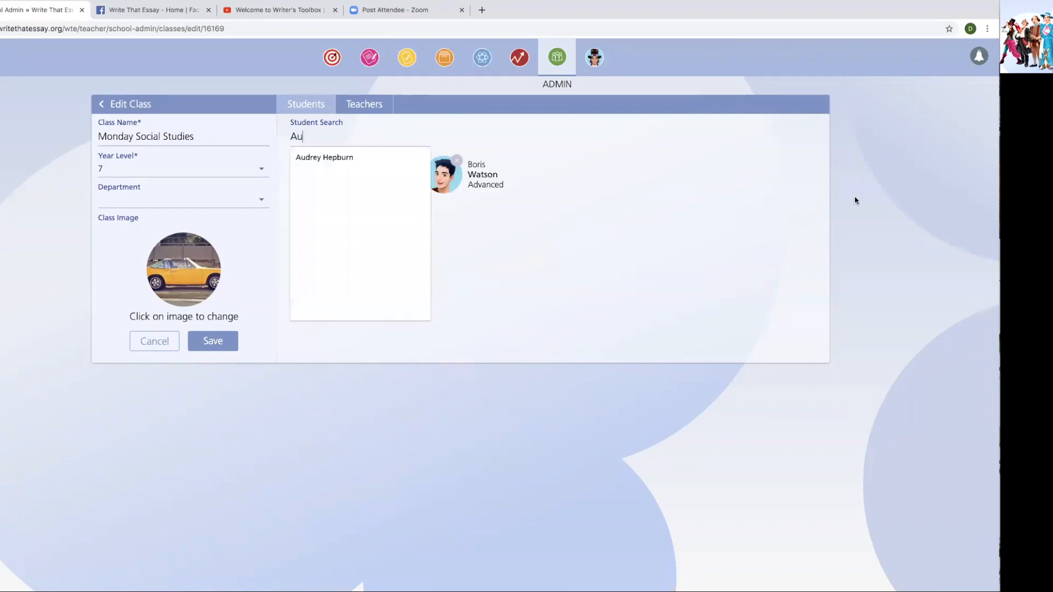
{"action": "left_click", "coordinate": [337, 159]}
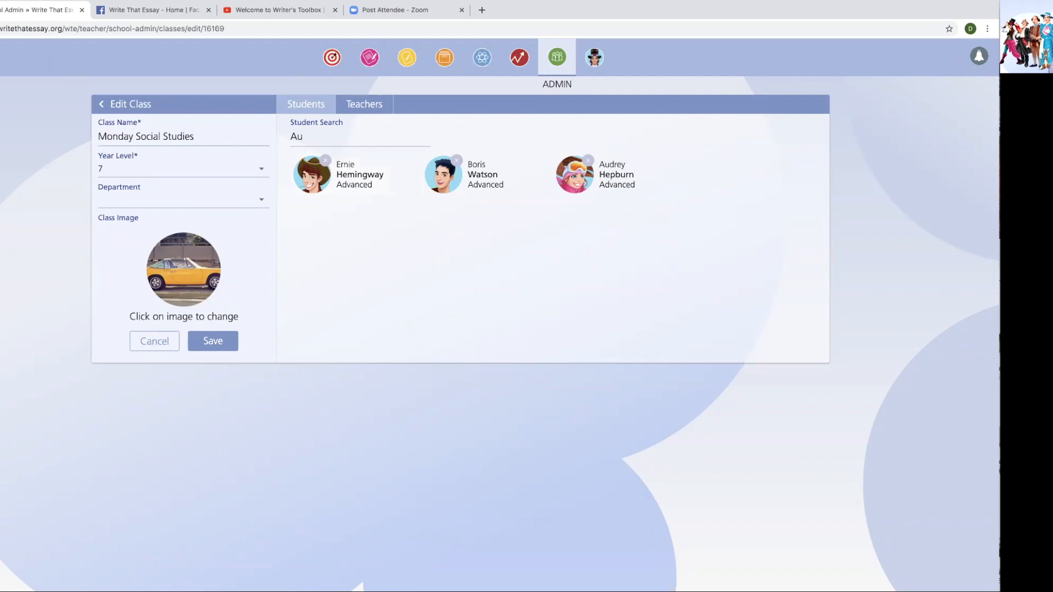
- From the dashboard's WRITE tools, read the Sentence Builder info and open Sentence Builder
{"action": "left_click", "coordinate": [2, 57]}
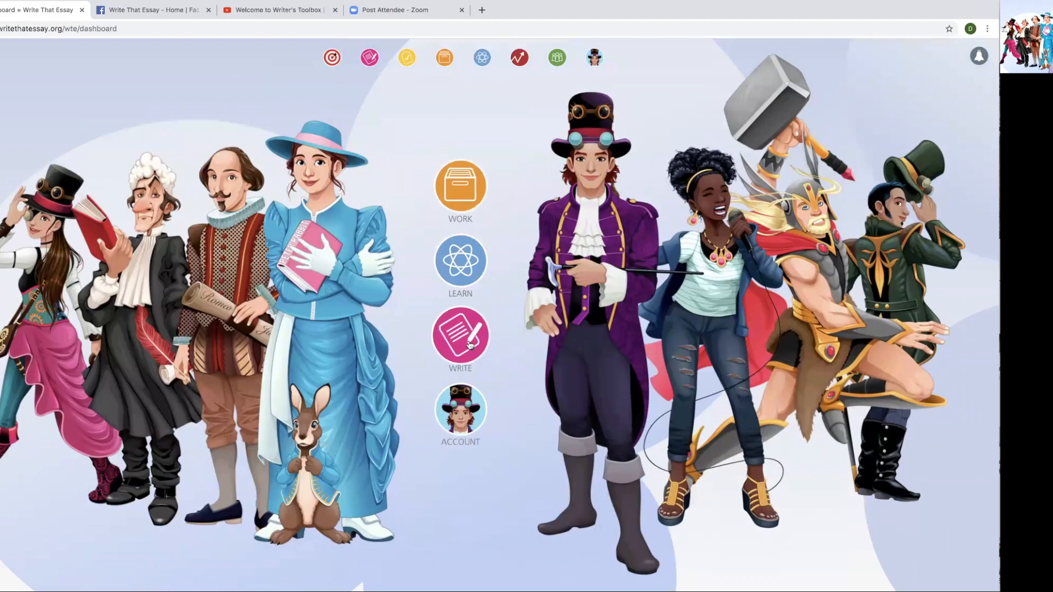
{"action": "left_click", "coordinate": [469, 345]}
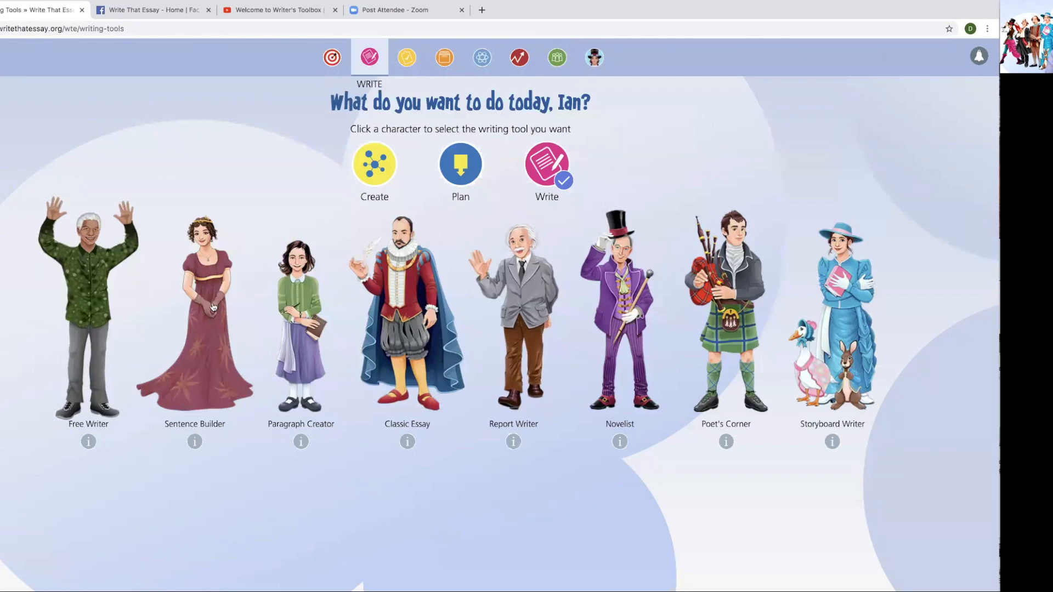
{"action": "left_click", "coordinate": [213, 272]}
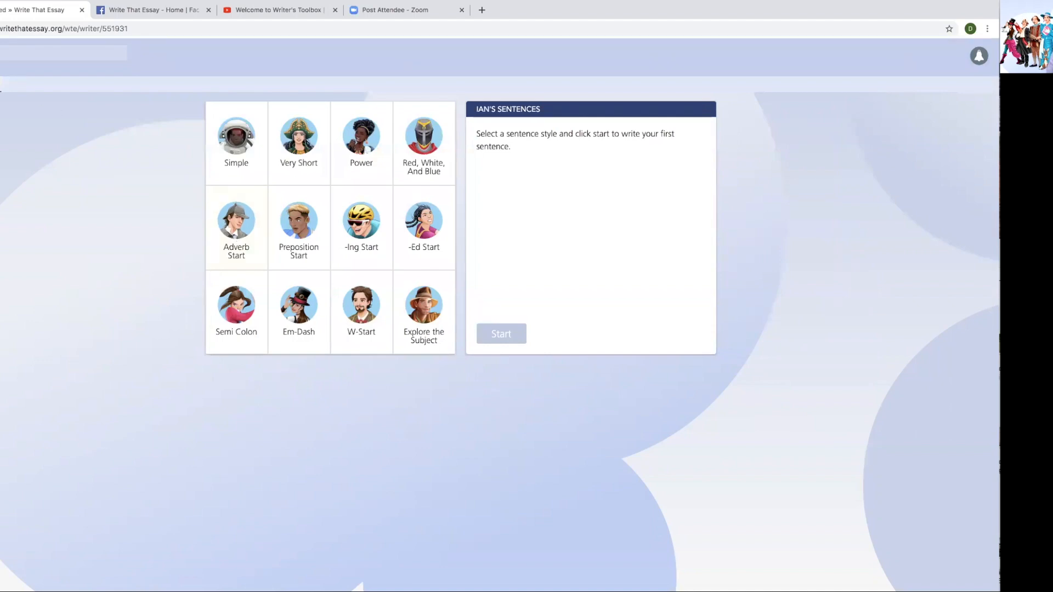
{"action": "left_click", "coordinate": [1, 28]}
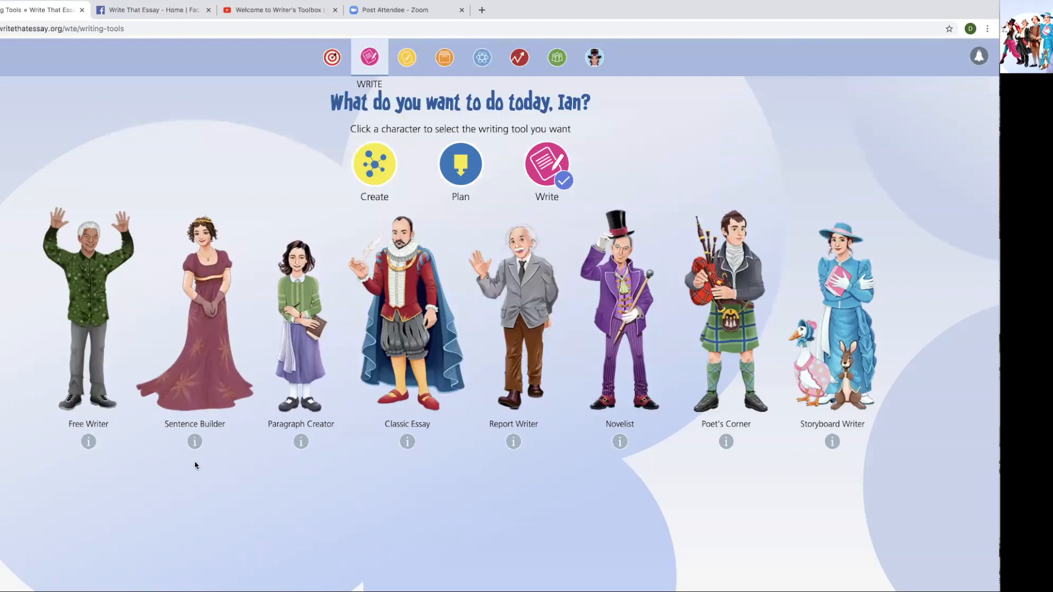
{"action": "left_click", "coordinate": [196, 445]}
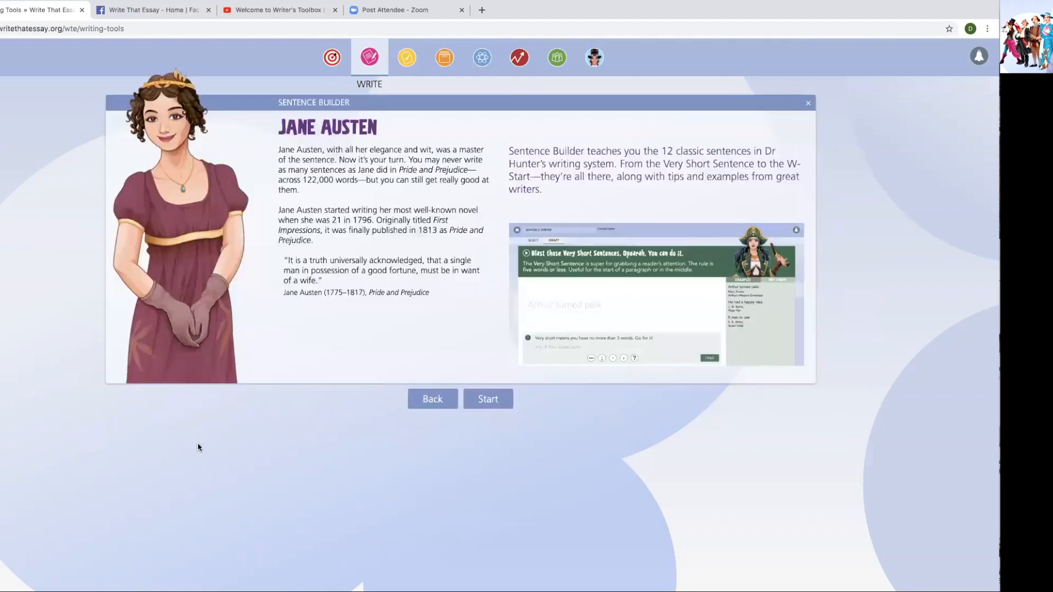
{"action": "left_click", "coordinate": [426, 403]}
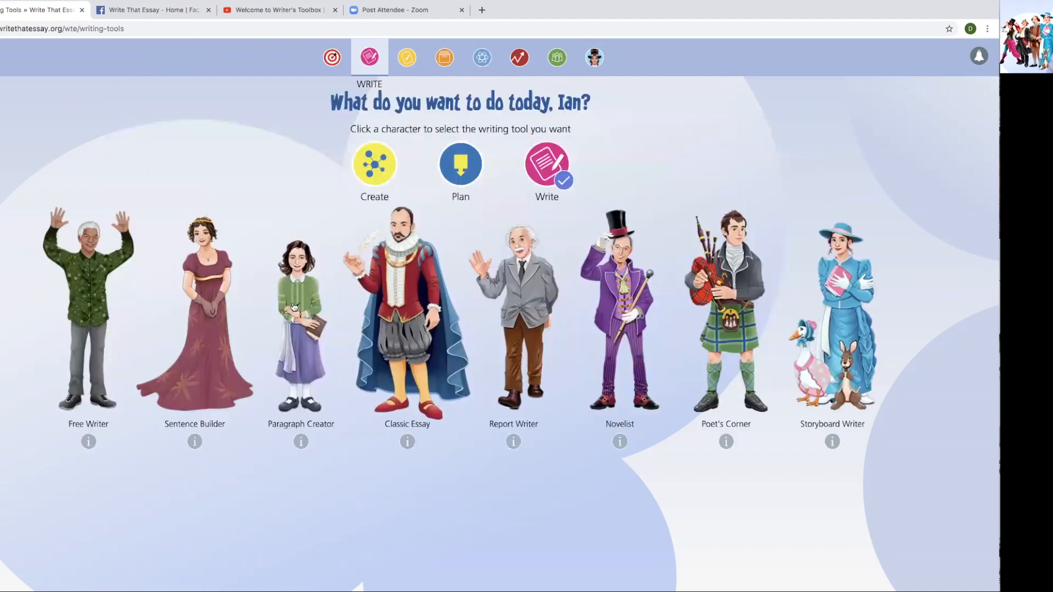
{"action": "left_click", "coordinate": [214, 287]}
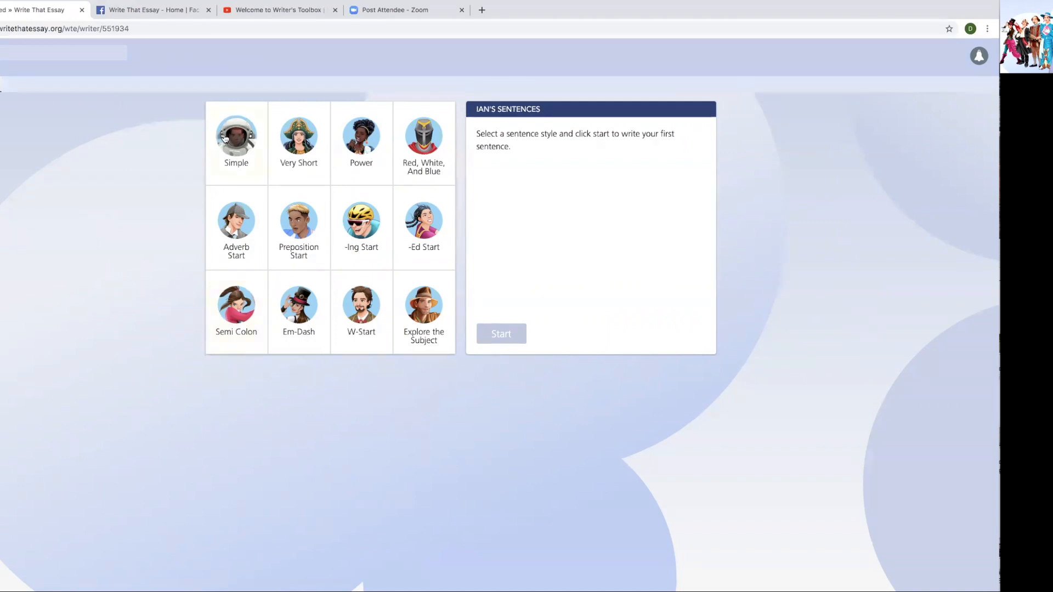
- Select the Adverb Start tile in the sentence style grid
{"action": "left_click", "coordinate": [240, 239]}
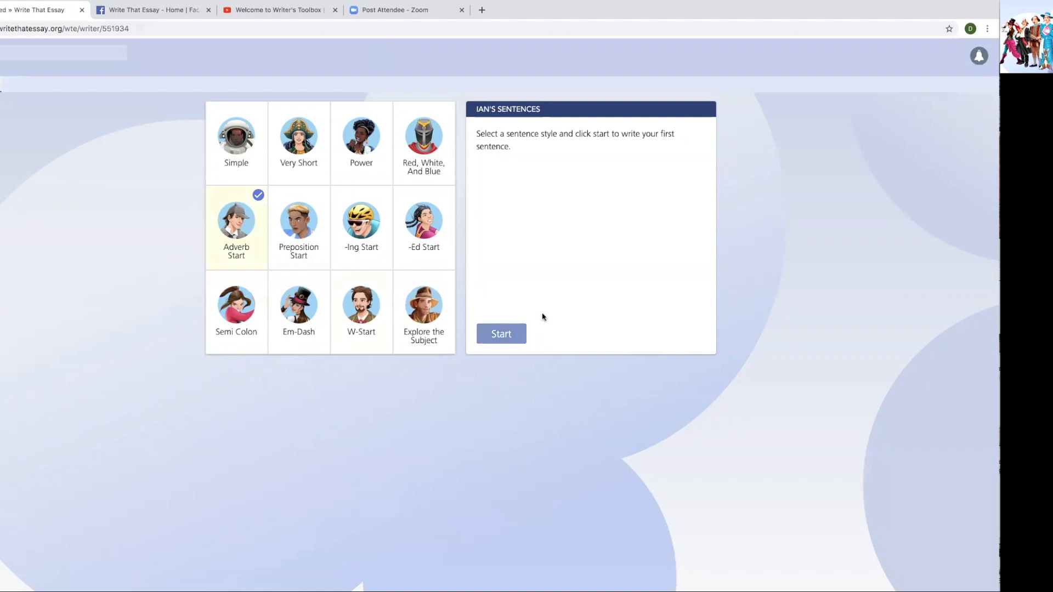
- Start the Adverb Start exercise to show its comma rule and examples
{"action": "left_click", "coordinate": [507, 335]}
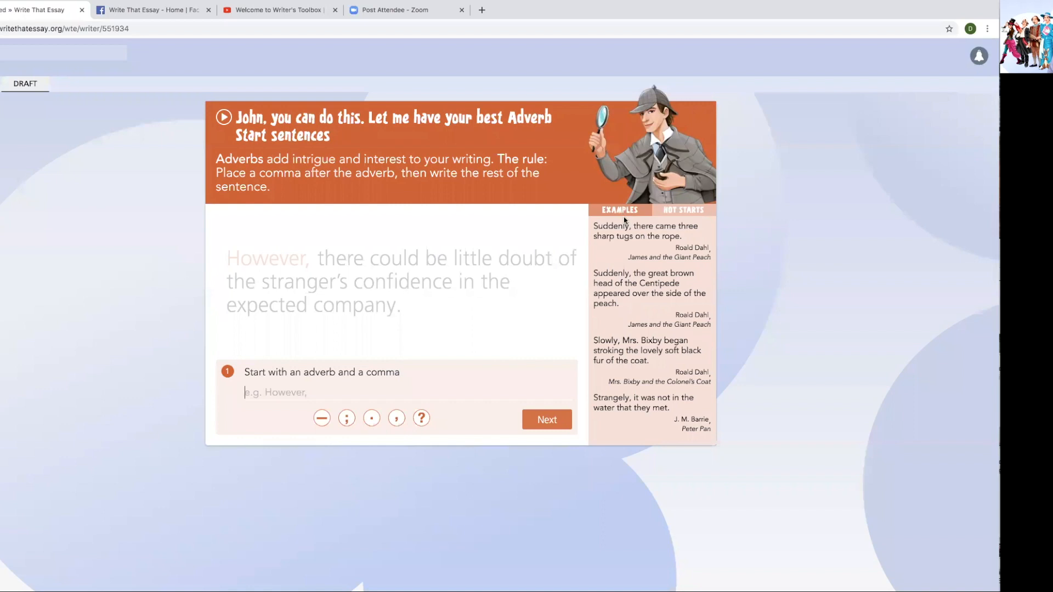
- Open the sentence with the suggested adverb 'Slowly,'
{"action": "left_click", "coordinate": [689, 212]}
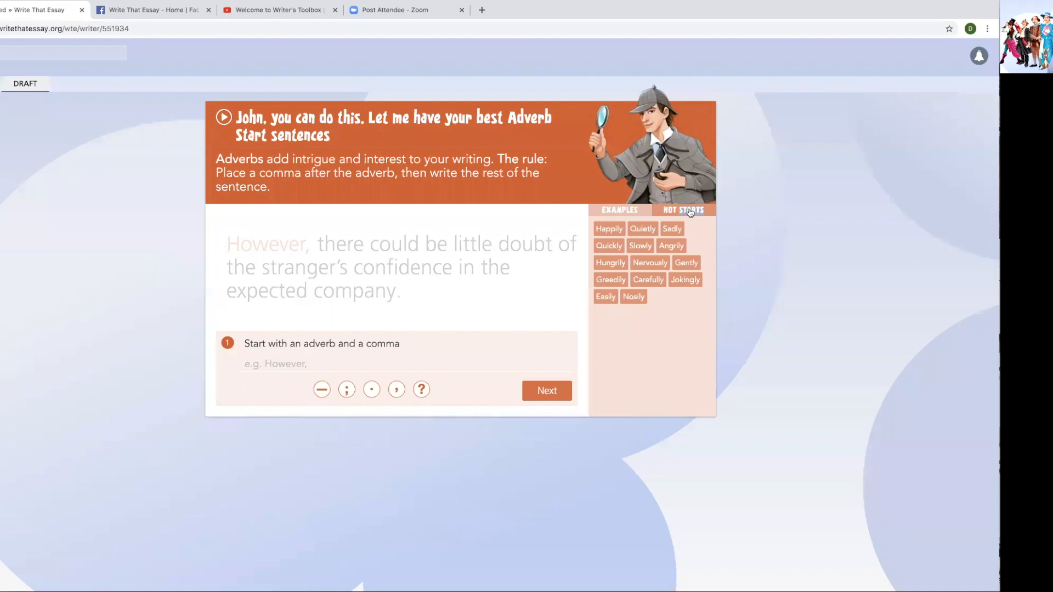
{"action": "left_click", "coordinate": [641, 247]}
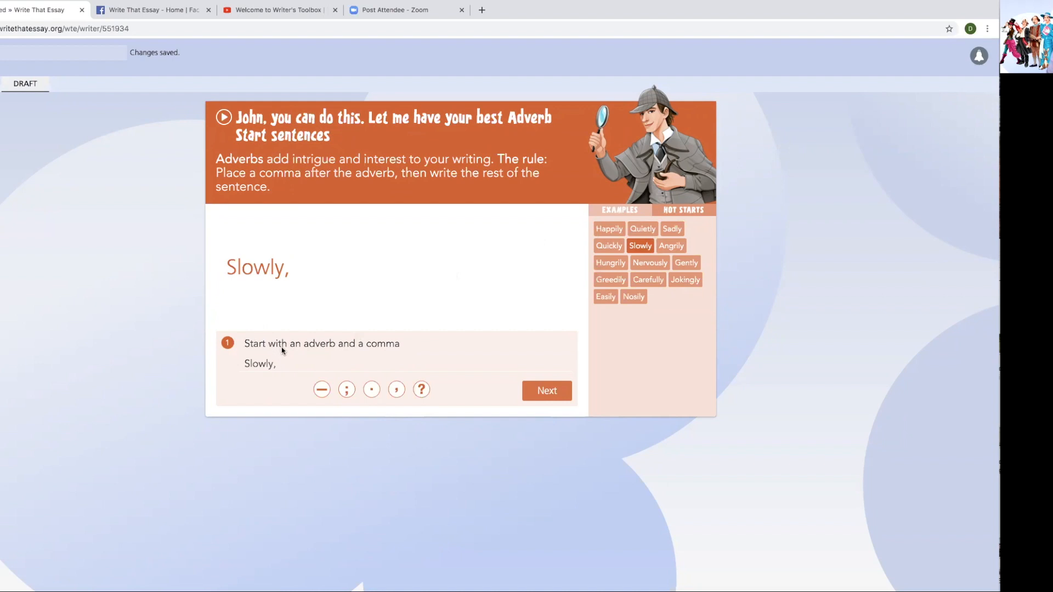
{"action": "left_click", "coordinate": [554, 393]}
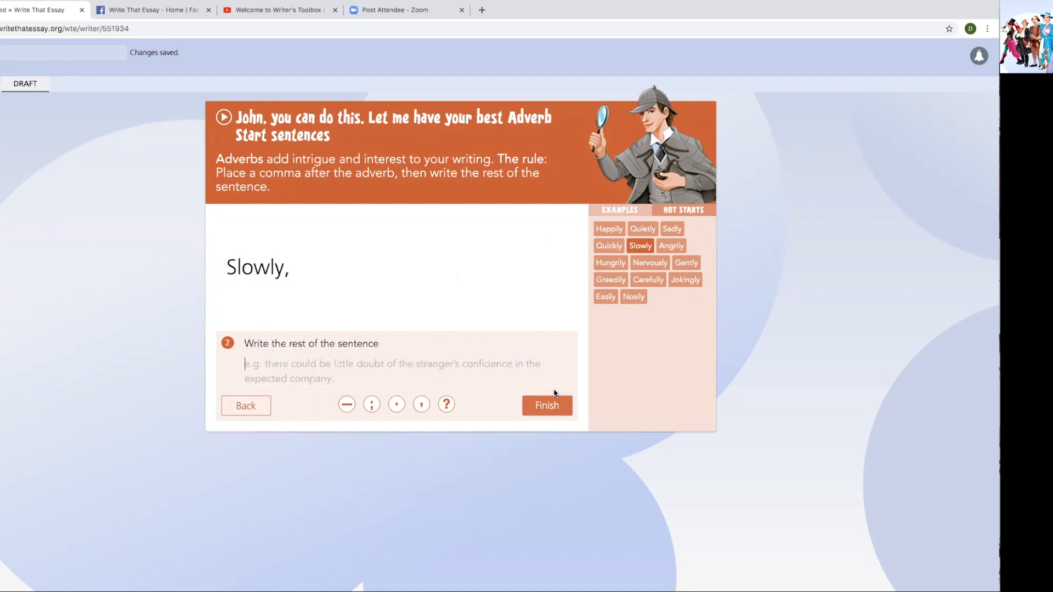
- Complete it as 'the turtle moved across the road' and finish to save the sentence
{"action": "left_click", "coordinate": [312, 371]}
{"action": "type", "text": "the t"}
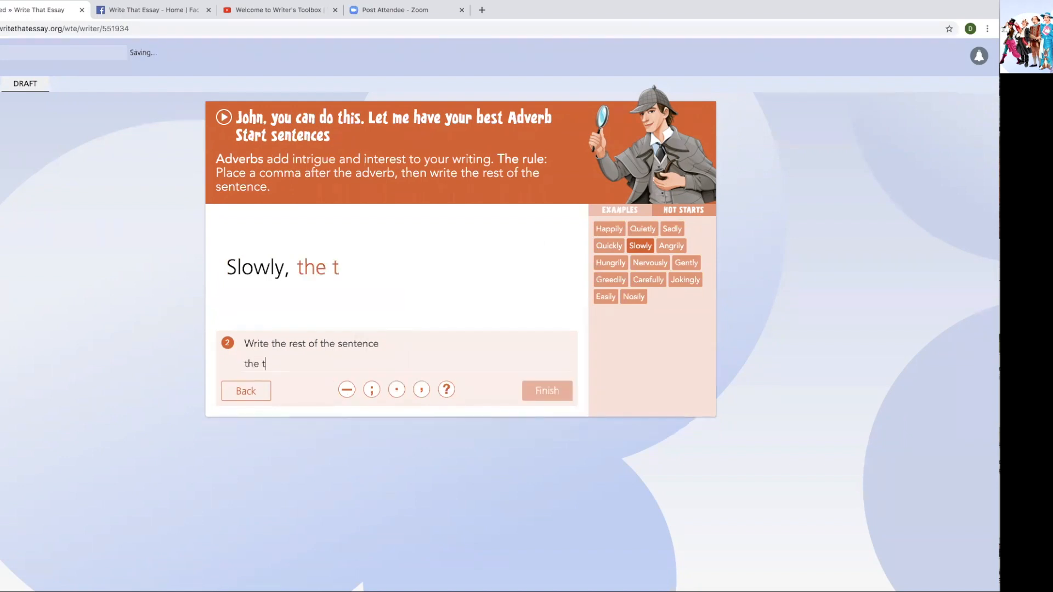
{"action": "type", "text": "urn"}
{"action": "key", "text": "BackSpace"}
{"action": "type", "text": "tle movee"}
{"action": "key", "text": "BackSpace"}
{"action": "type", "text": "d "}
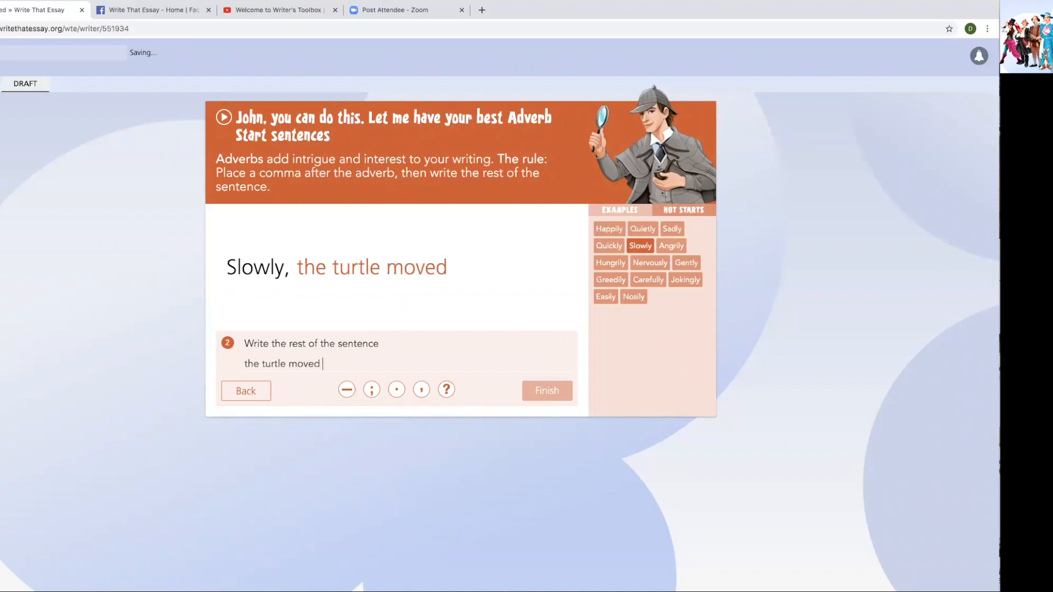
{"action": "type", "text": "arosst"}
{"action": "key", "text": "BackSpace"}
{"action": "key", "text": "BackSpace"}
{"action": "key", "text": "BackSpace"}
{"action": "key", "text": "BackSpace"}
{"action": "key", "text": "BackSpace"}
{"action": "key", "text": "BackSpace"}
{"action": "type", "text": "cross the road."}
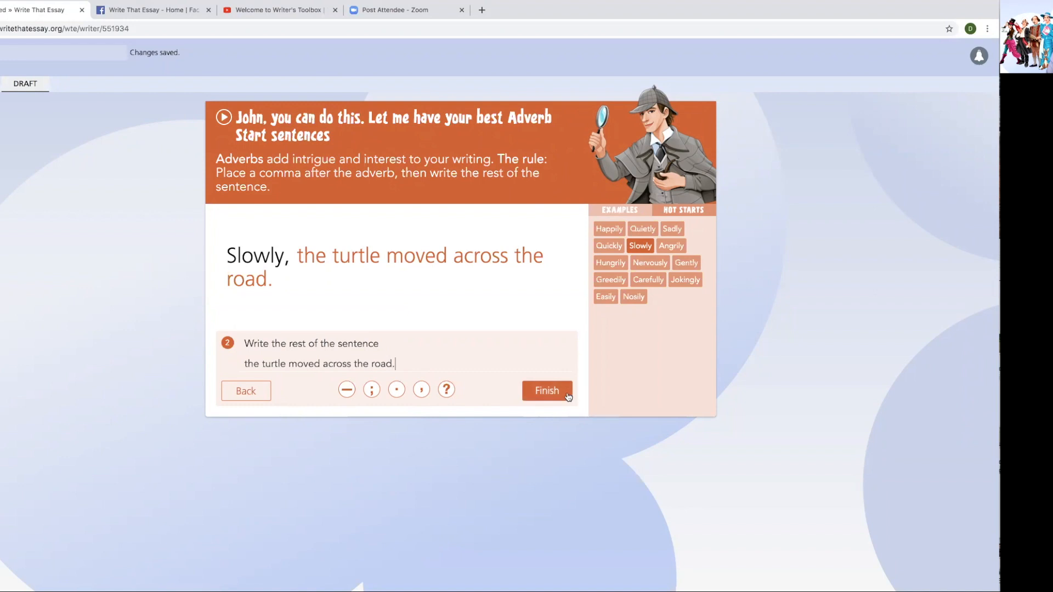
{"action": "left_click", "coordinate": [560, 393]}
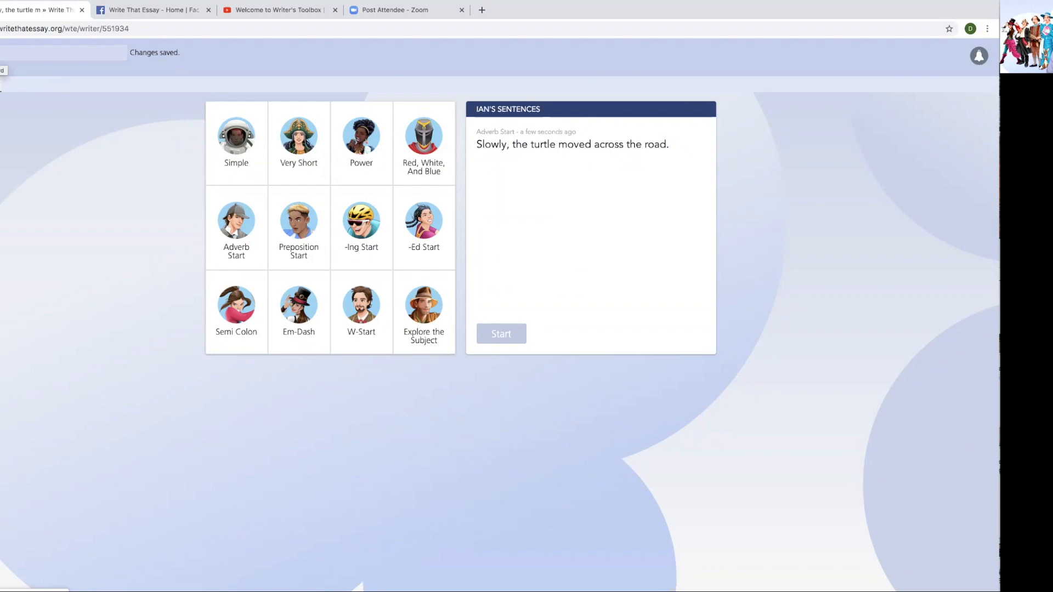
- Log out of the teacher account via the dashboard's account menu
{"action": "left_click", "coordinate": [1, 58]}
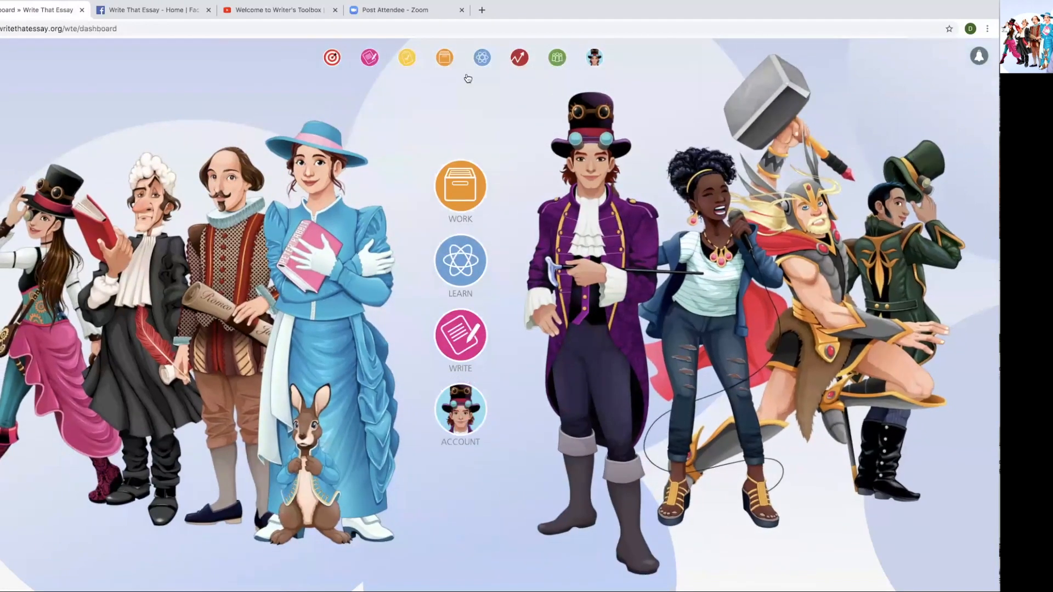
{"action": "left_click", "coordinate": [594, 57]}
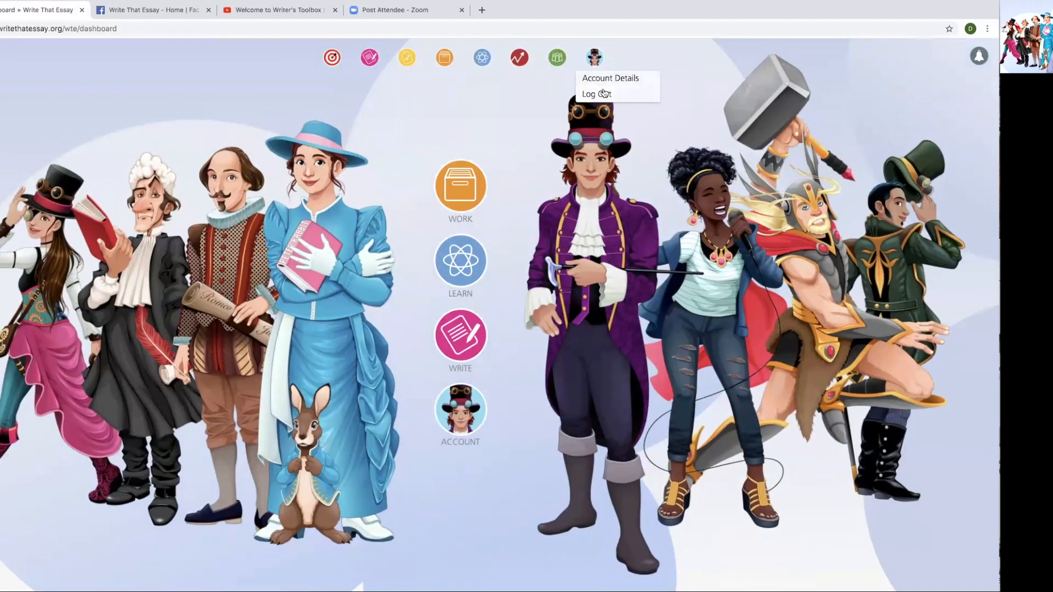
{"action": "left_click", "coordinate": [602, 94]}
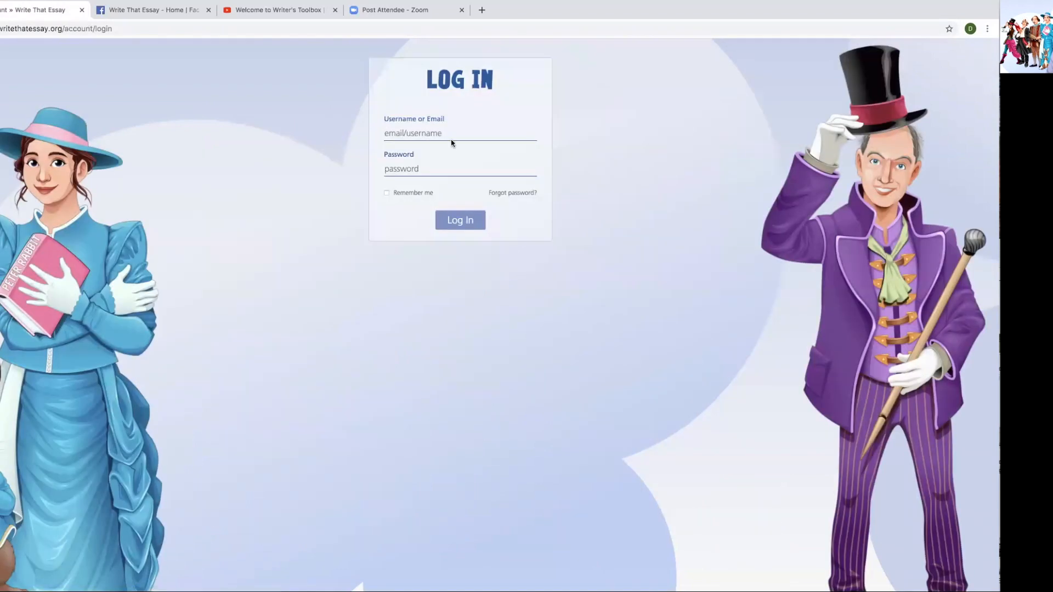
- Sign in as the student with the saved email and password, ticking Remember me
{"action": "left_click", "coordinate": [448, 134]}
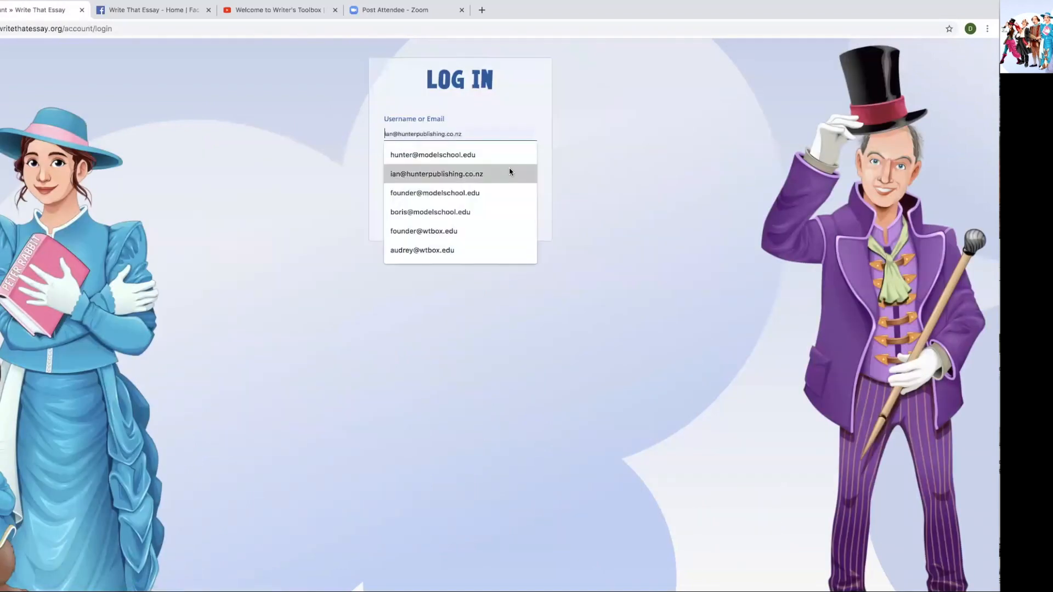
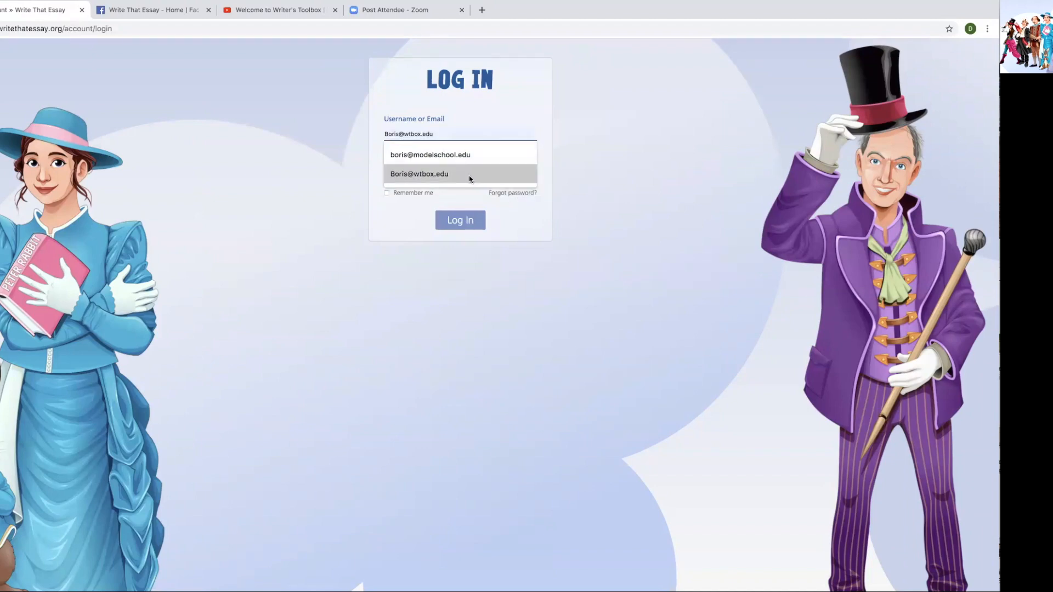
{"action": "left_click", "coordinate": [432, 173]}
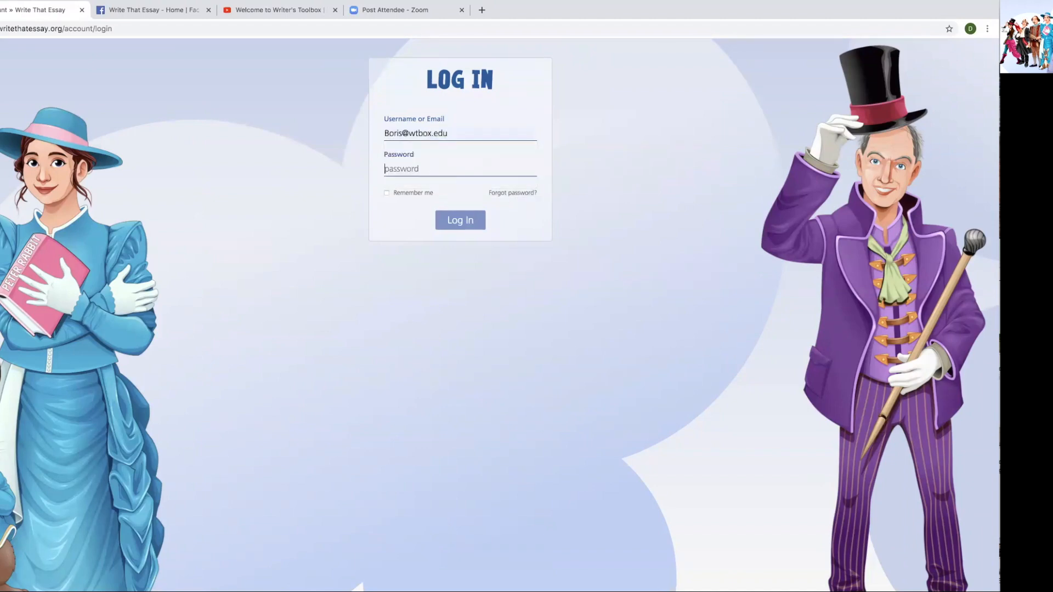
{"action": "type", "text": "••••"}
{"action": "key", "text": "BackSpace"}
{"action": "key", "text": "BackSpace"}
{"action": "key", "text": "BackSpace"}
{"action": "key", "text": "BackSpace"}
{"action": "type", "text": "•••••••"}
{"action": "left_click", "coordinate": [387, 194]}
{"action": "left_click", "coordinate": [454, 221]}
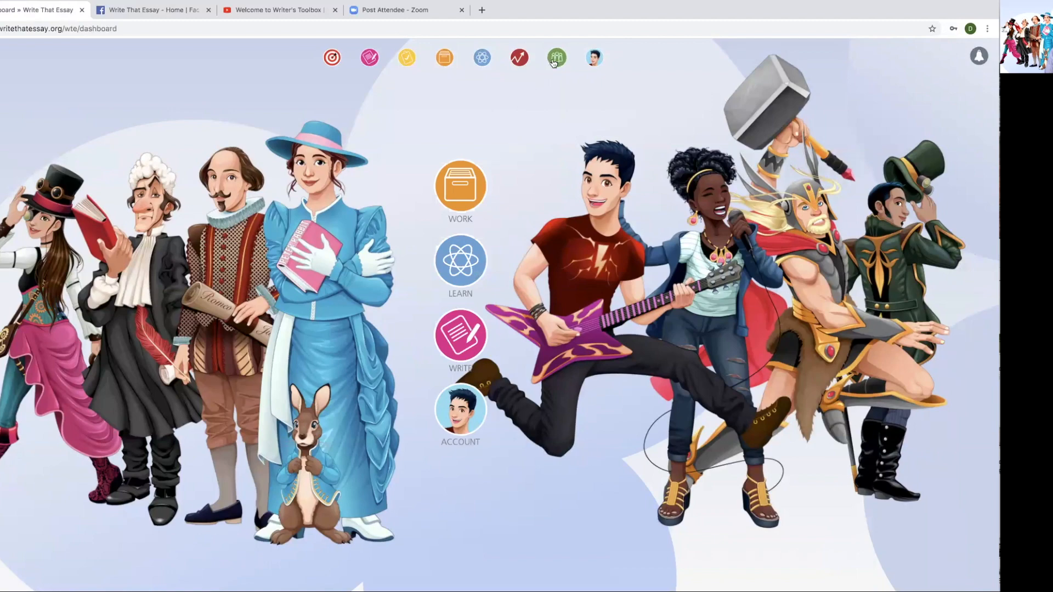
- Open Sentence Builder's Adverb Start exercise and begin the sentence with 'Slowly,'
{"action": "left_click", "coordinate": [472, 336]}
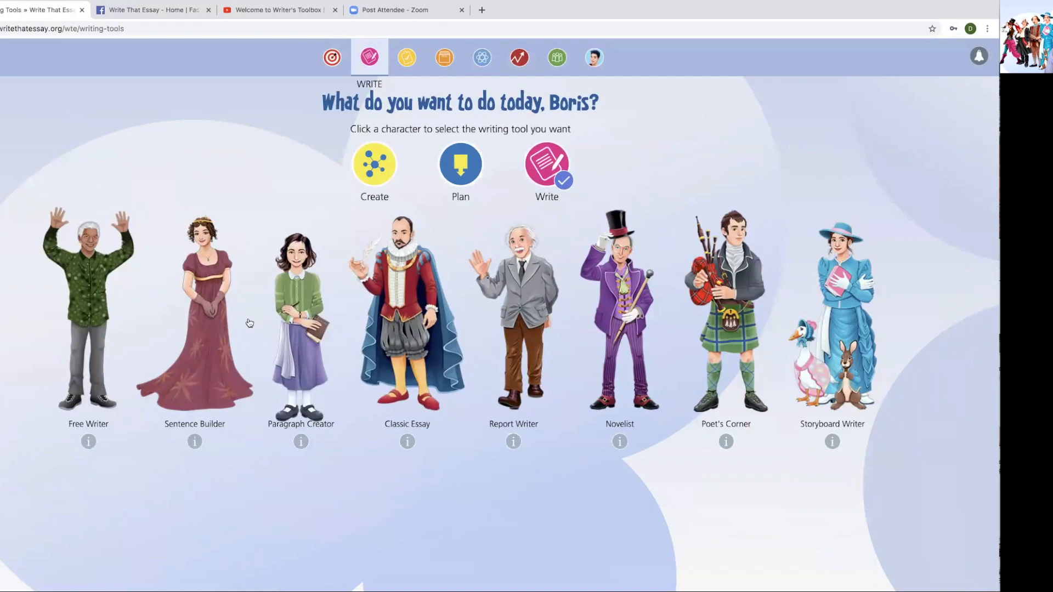
{"action": "left_click", "coordinate": [205, 318]}
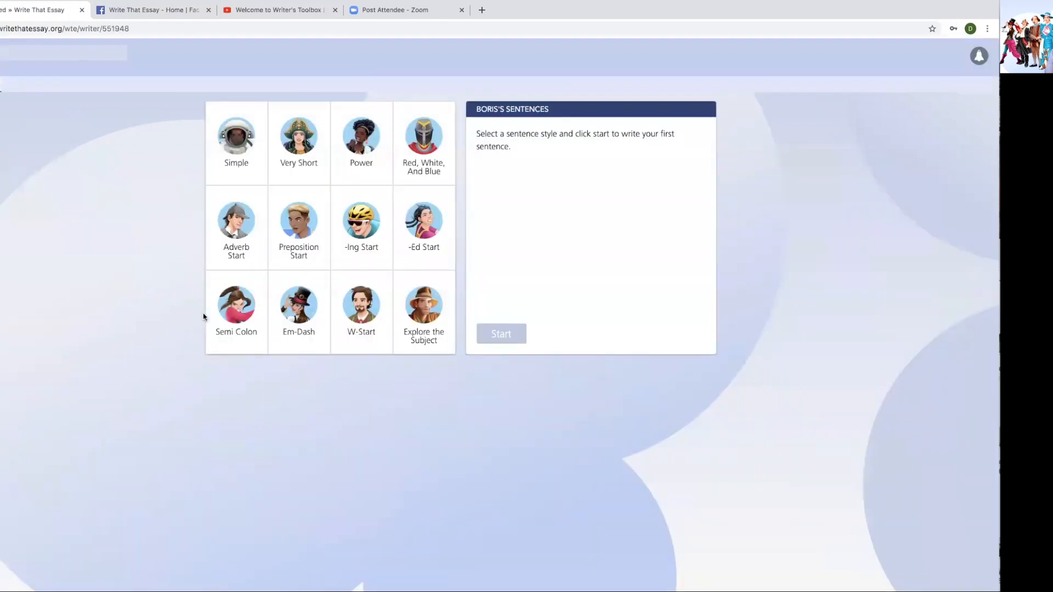
{"action": "left_click", "coordinate": [223, 222]}
{"action": "left_click", "coordinate": [500, 334]}
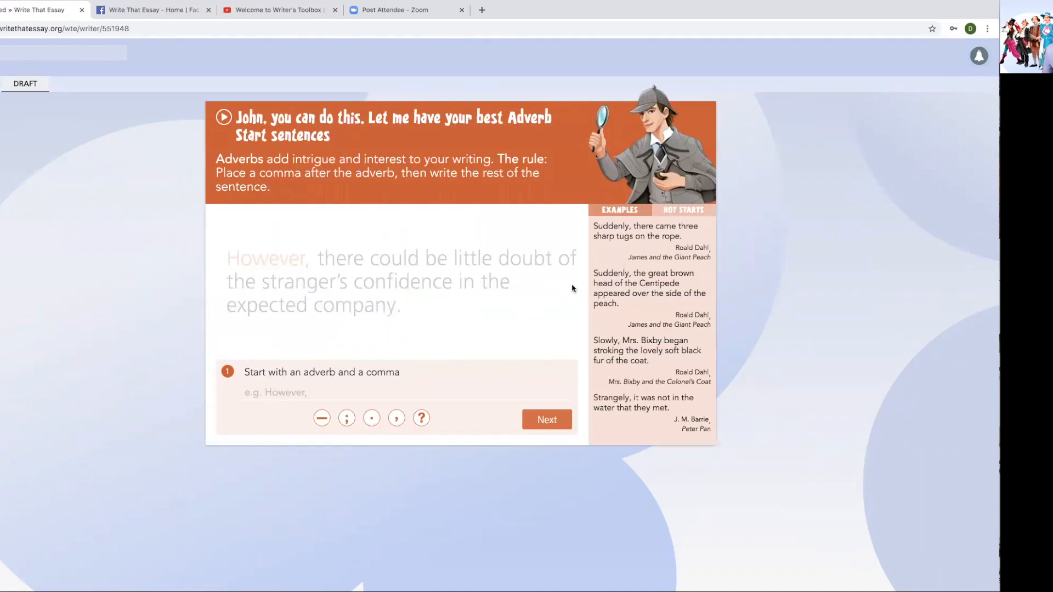
{"action": "left_click", "coordinate": [680, 210]}
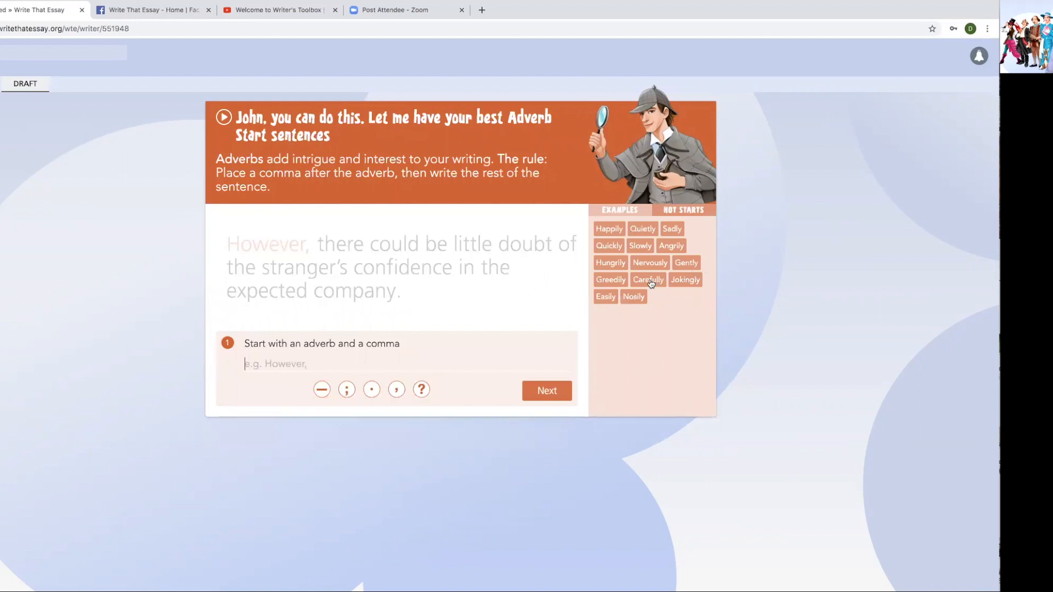
{"action": "left_click", "coordinate": [647, 247]}
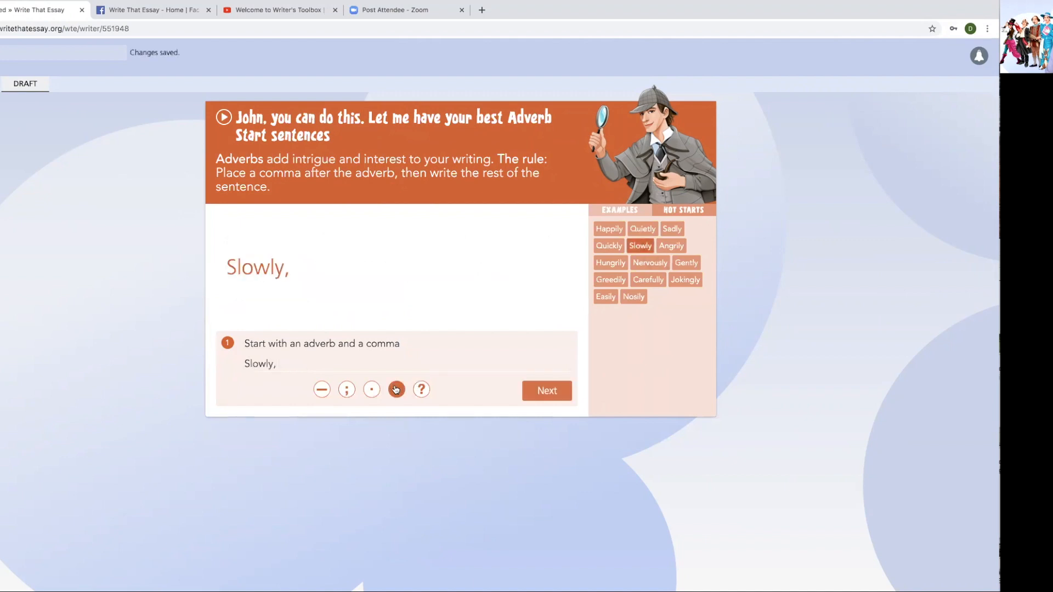
{"action": "left_click", "coordinate": [552, 393]}
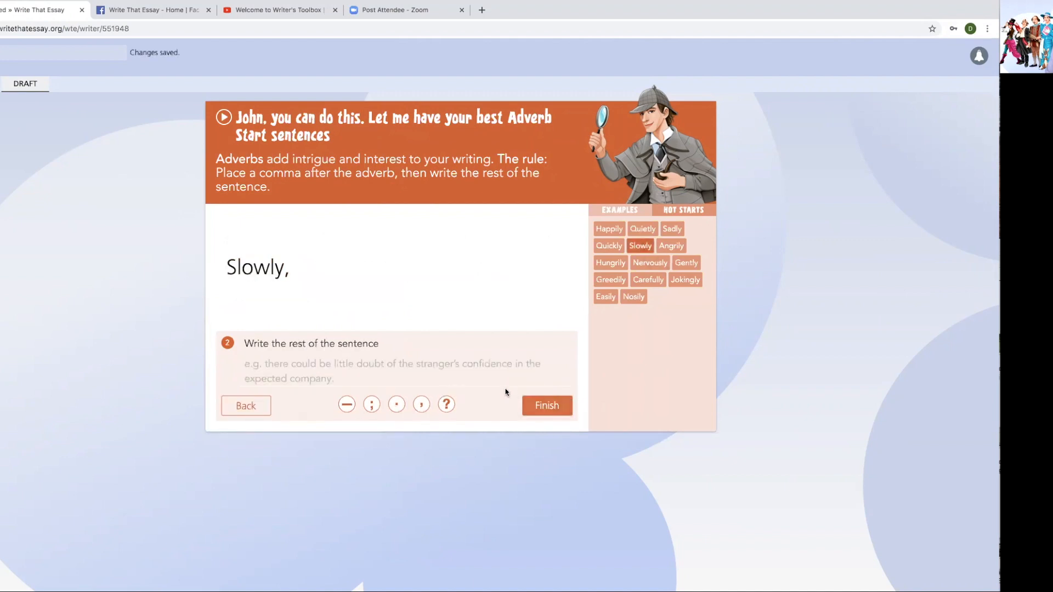
- Finish it as 'the leader of the opposition fell from grace.' and begin a Preposition Start sentence
{"action": "type", "text": "the leader of the opposition fe"}
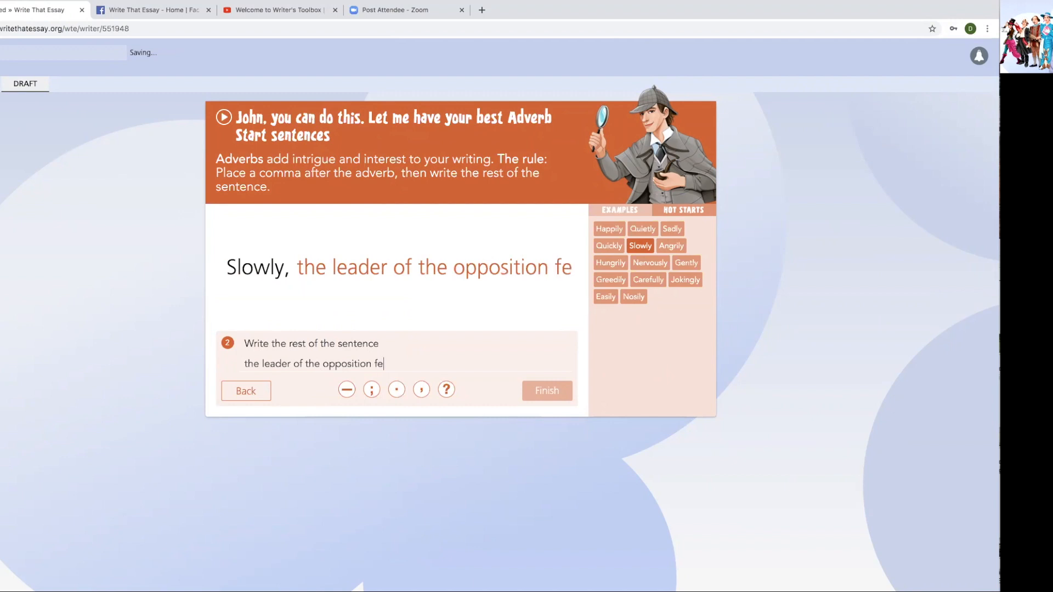
{"action": "type", "text": "ll from grace."}
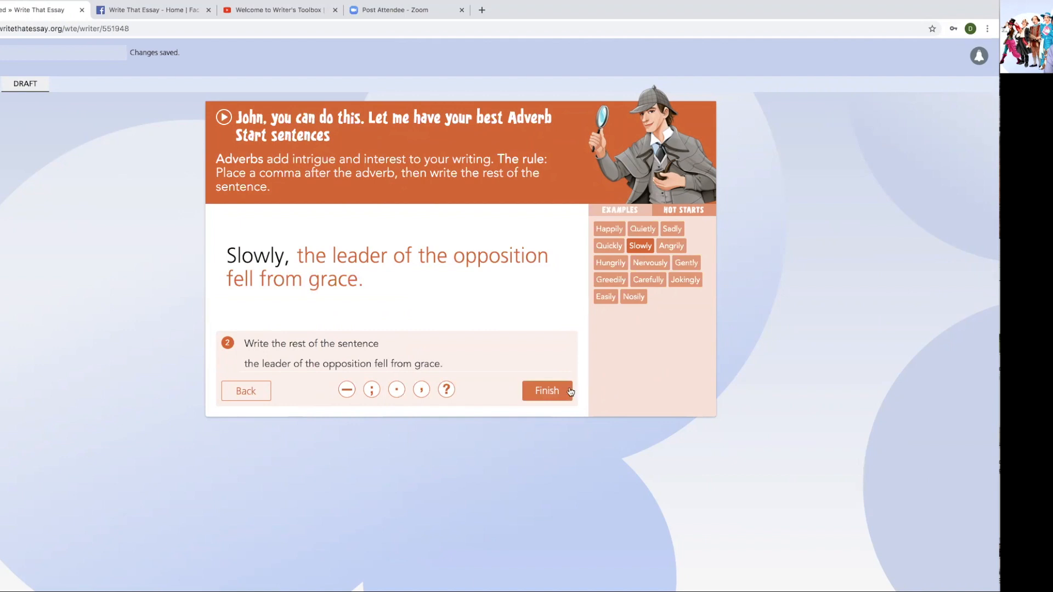
{"action": "left_click", "coordinate": [562, 391]}
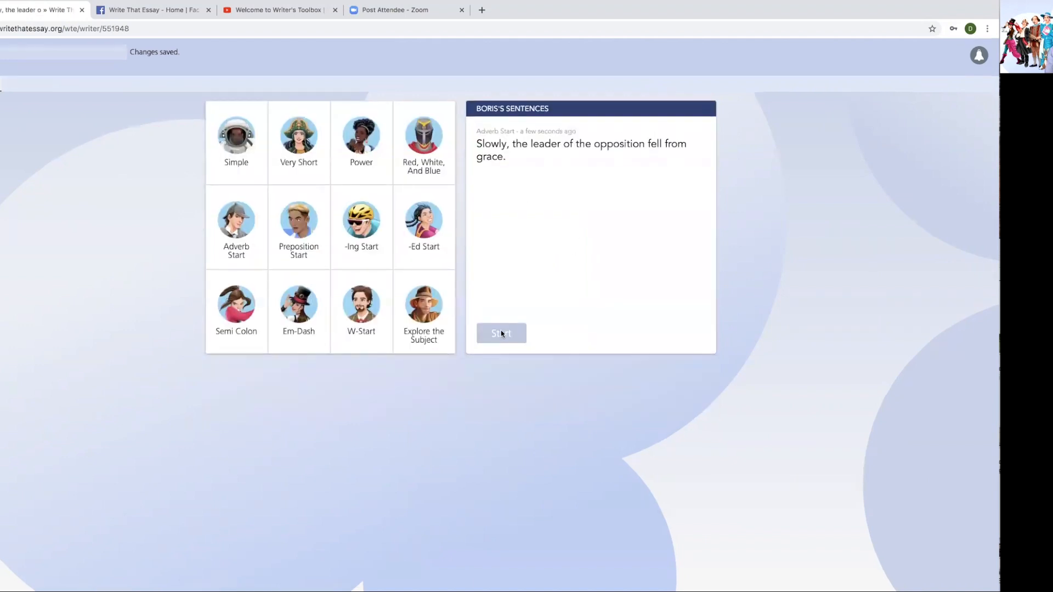
{"action": "left_click", "coordinate": [294, 239]}
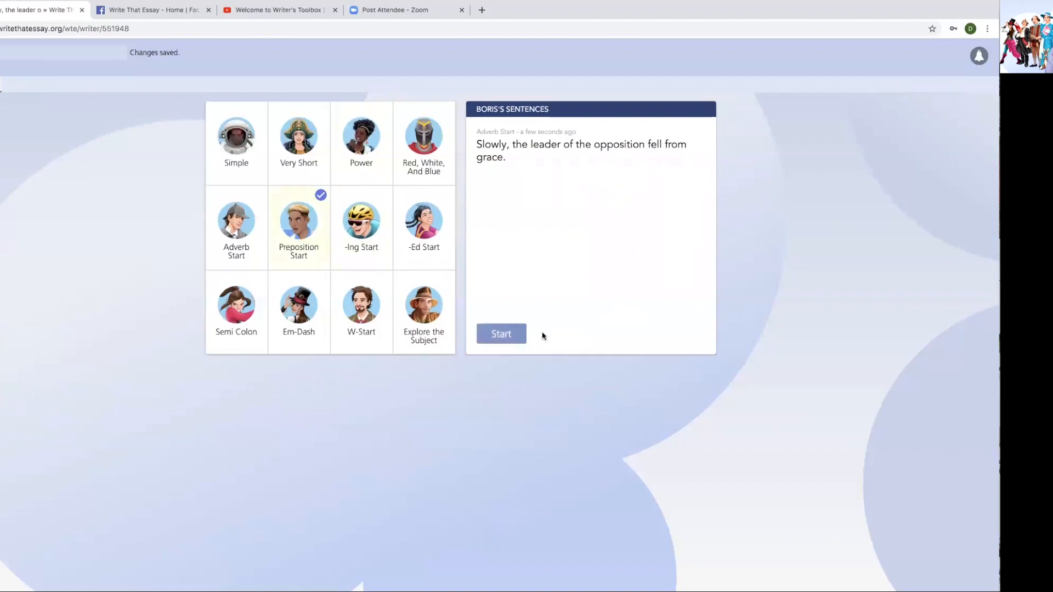
{"action": "left_click", "coordinate": [502, 334]}
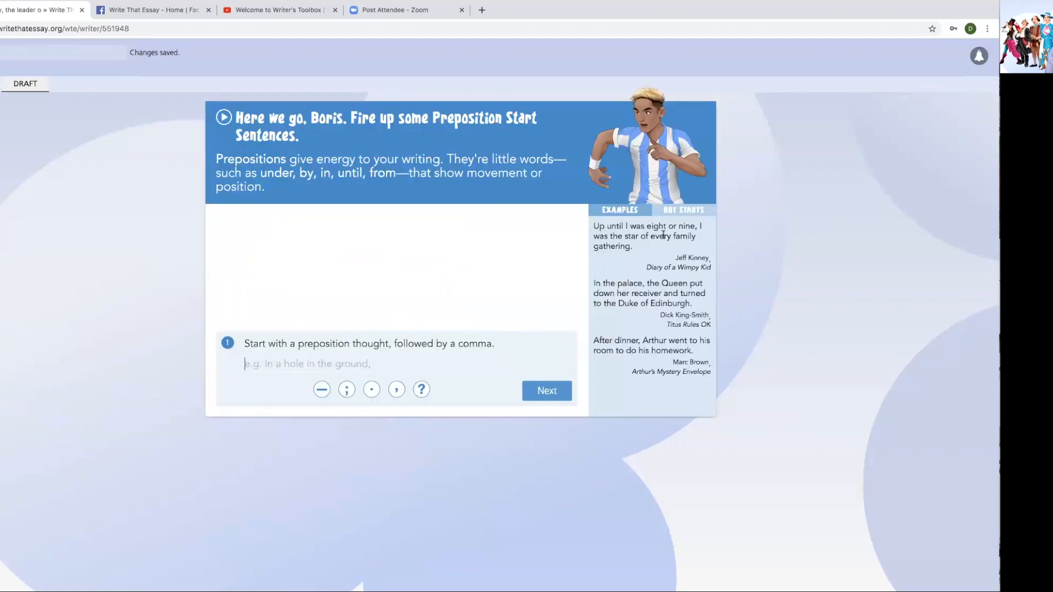
- Write 'By the time I was 17, I knew it would not be long.' using the By opener
{"action": "left_click", "coordinate": [679, 213]}
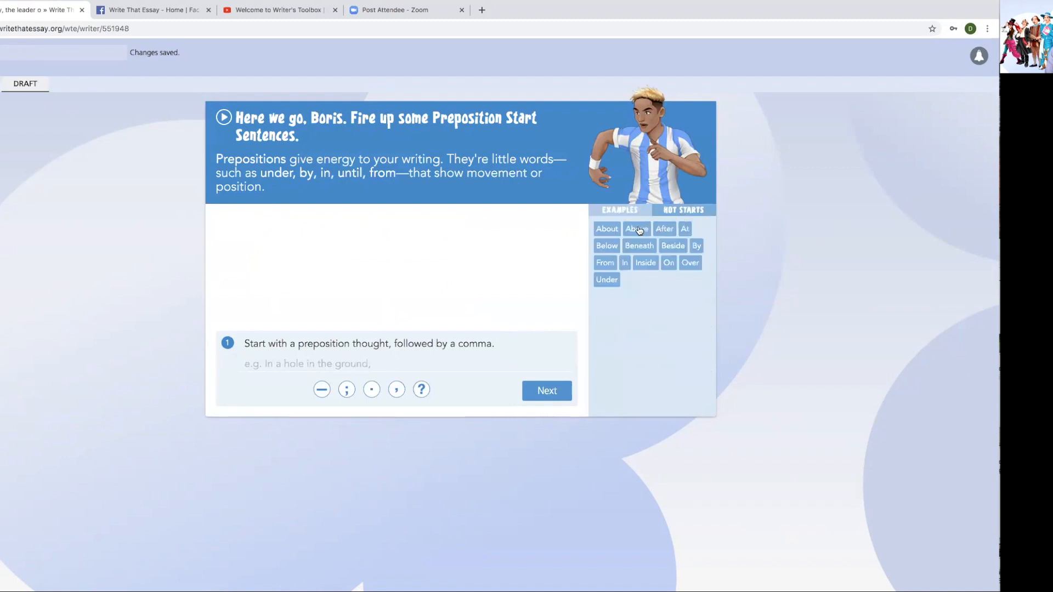
{"action": "left_click", "coordinate": [697, 246]}
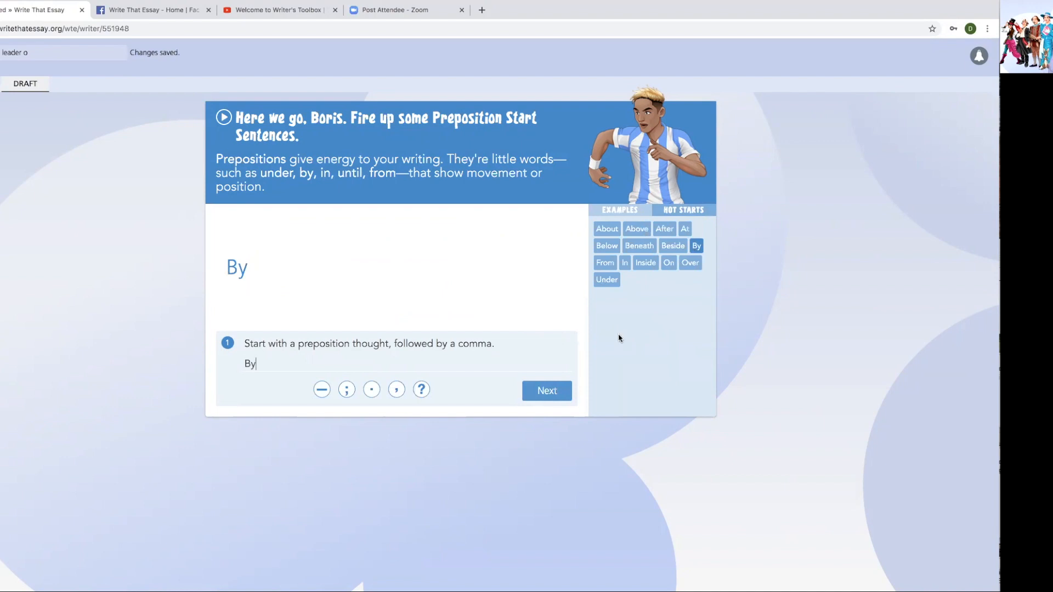
{"action": "type", "text": "the time I was 17"}
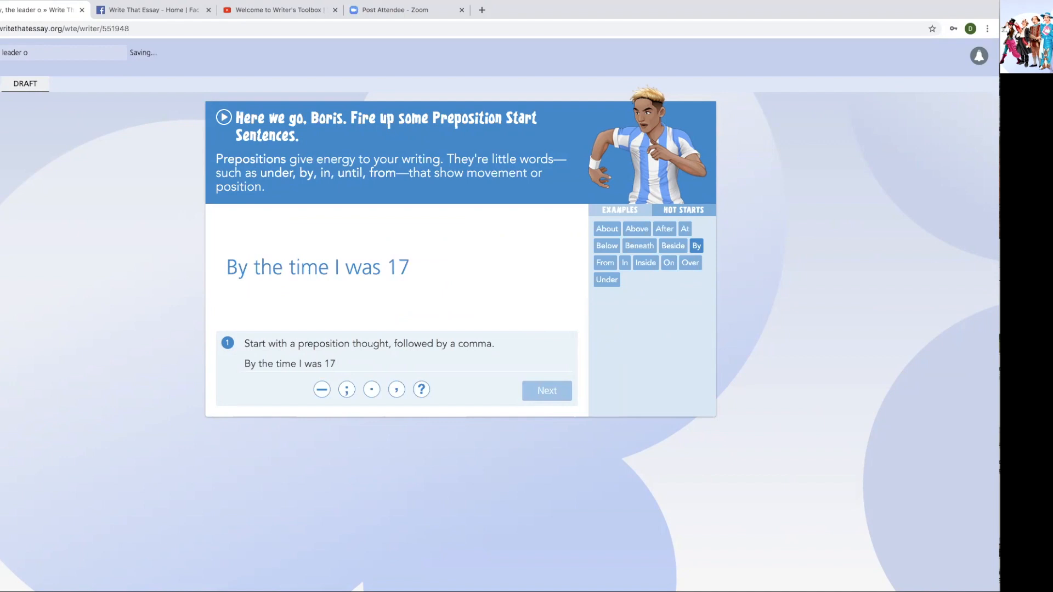
{"action": "type", "text": ","}
{"action": "left_click", "coordinate": [546, 390]}
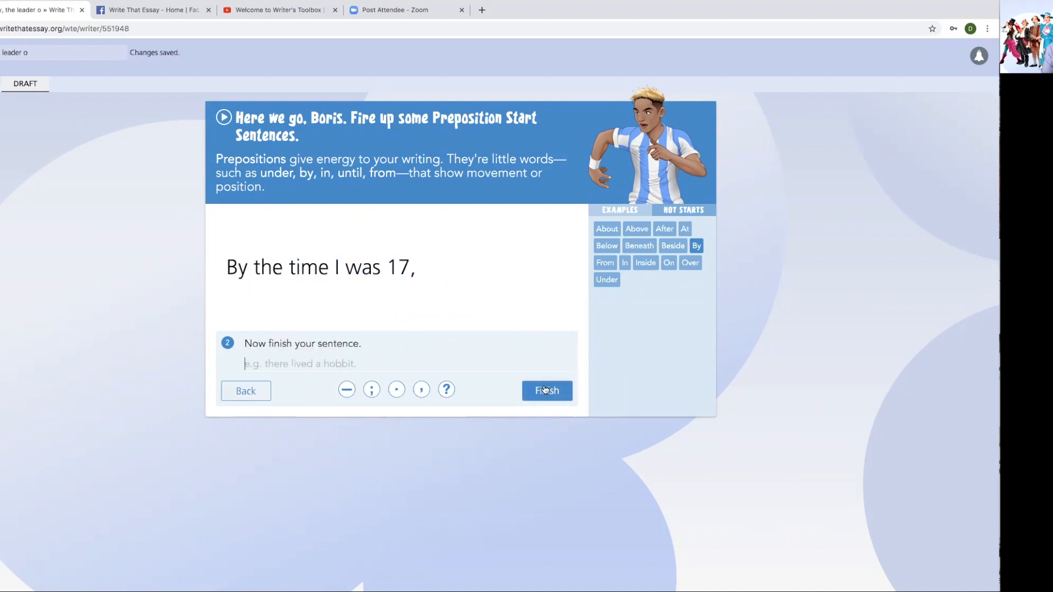
{"action": "type", "text": "I ne"}
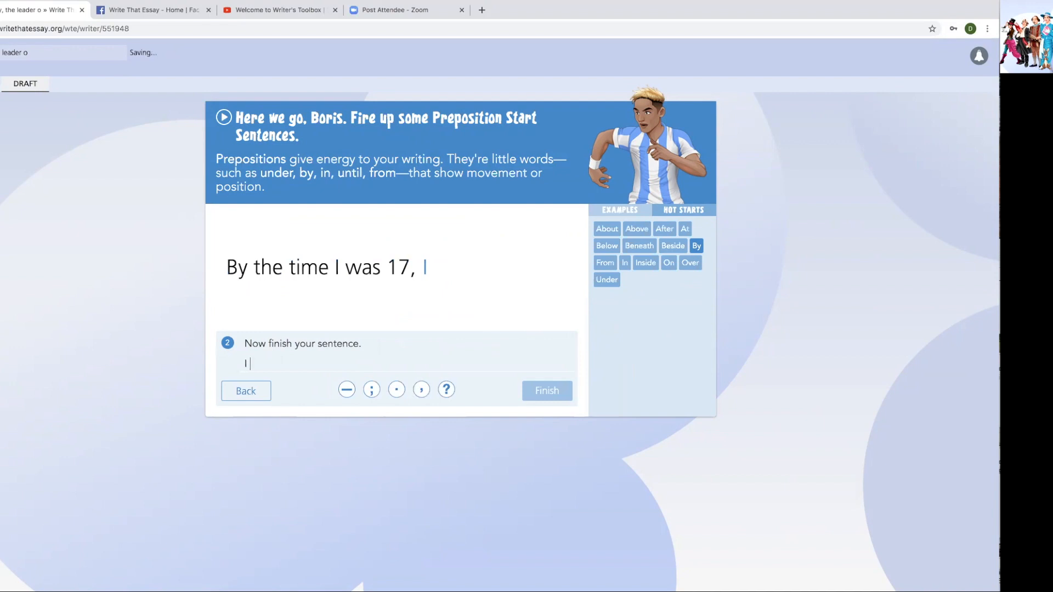
{"action": "key", "text": "BackSpace"}
{"action": "key", "text": "BackSpace"}
{"action": "key", "text": "BackSpace"}
{"action": "type", "text": "knew it would not be long"}
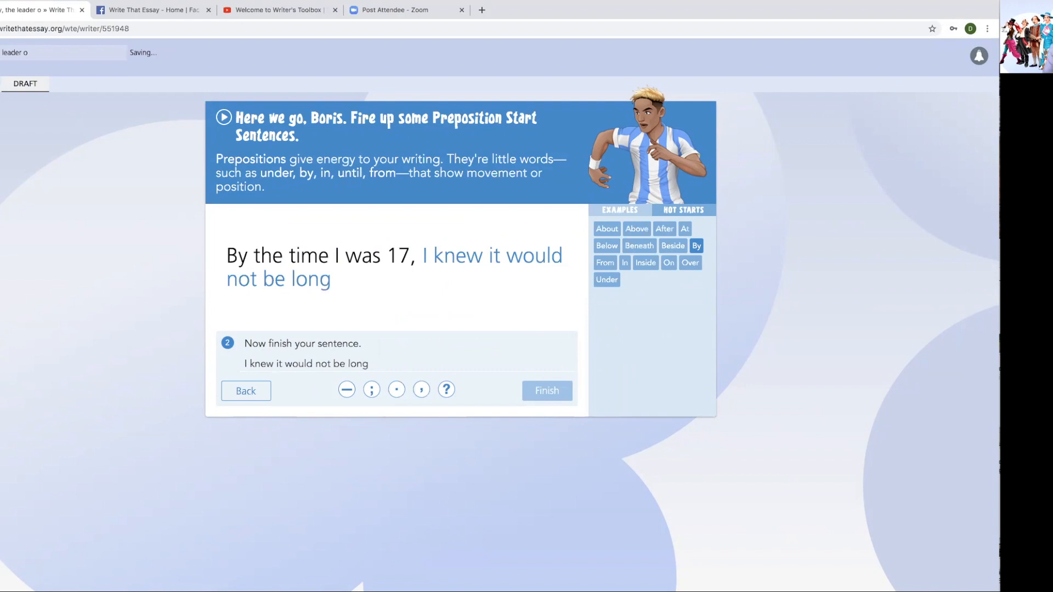
{"action": "type", "text": "."}
- Save the preposition sentence and begin a new Very Short sentence
{"action": "left_click", "coordinate": [551, 389]}
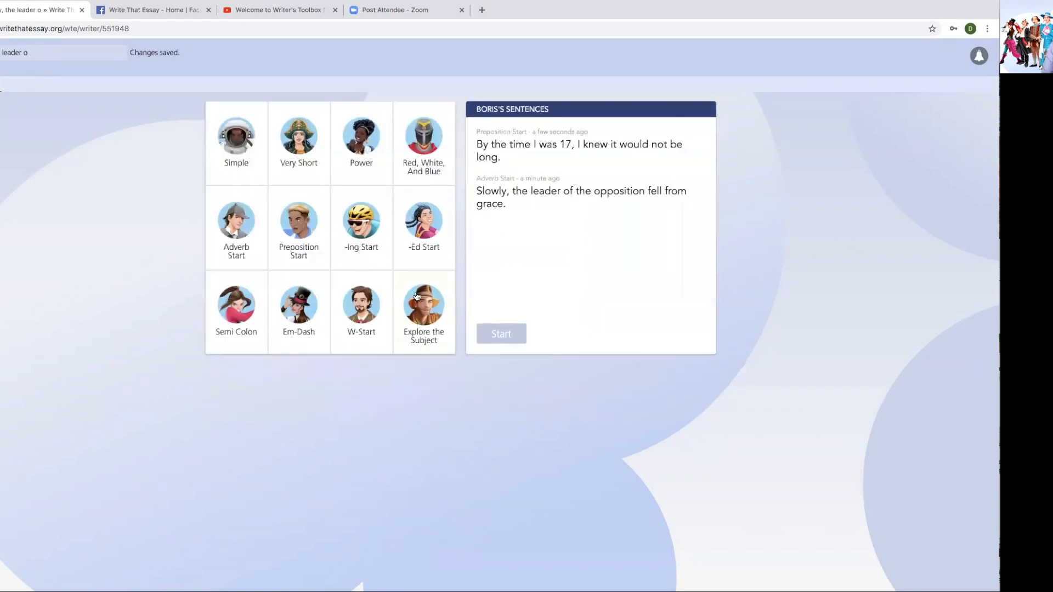
{"action": "left_click", "coordinate": [307, 143]}
{"action": "left_click", "coordinate": [502, 333]}
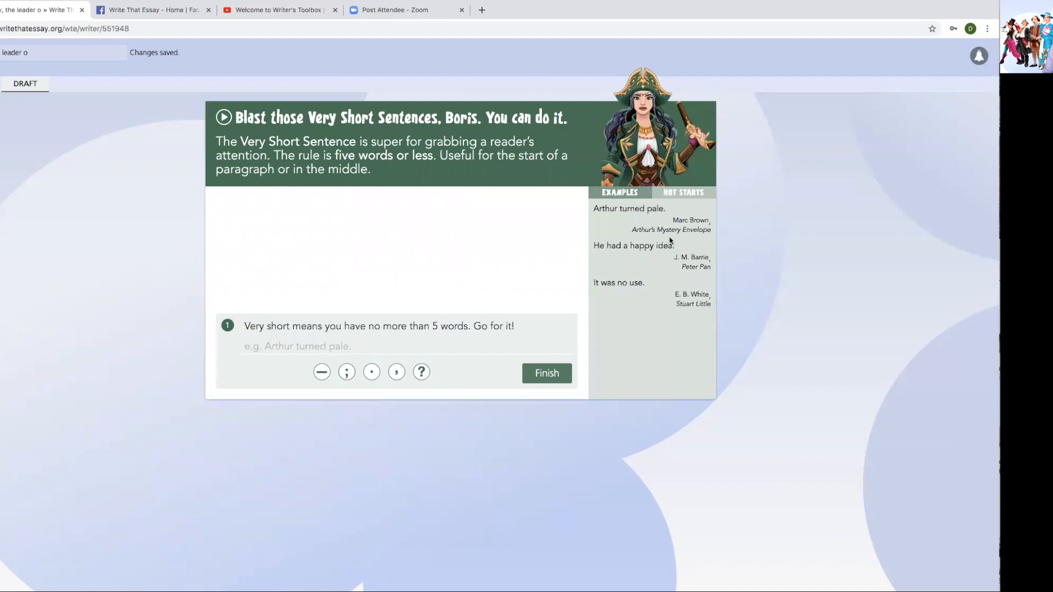
- Write the Very Short sentence "It was nearly time." from the It was starter and save it
{"action": "left_click", "coordinate": [684, 196]}
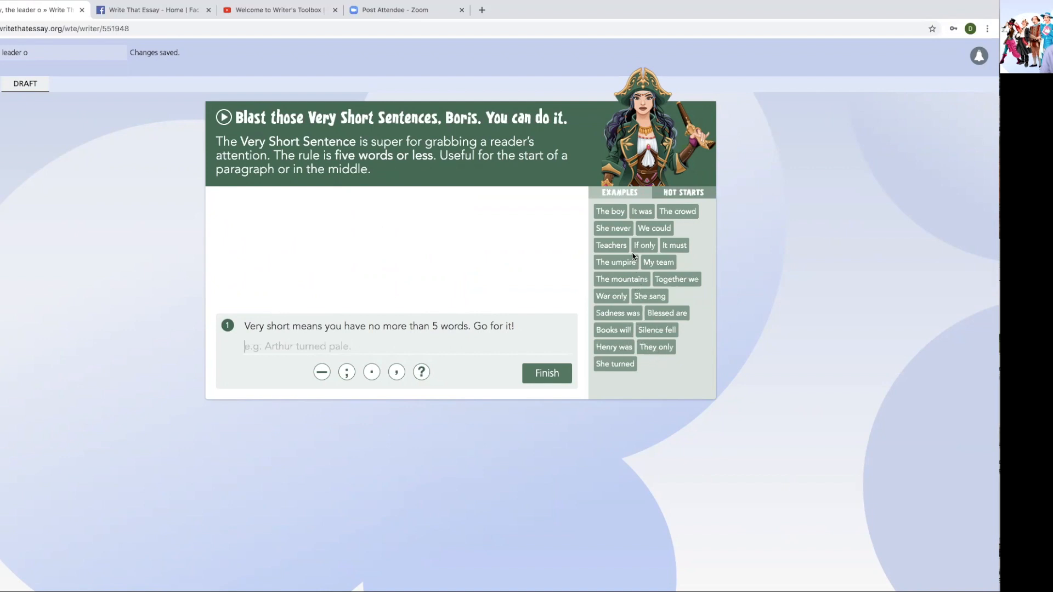
{"action": "left_click", "coordinate": [641, 212]}
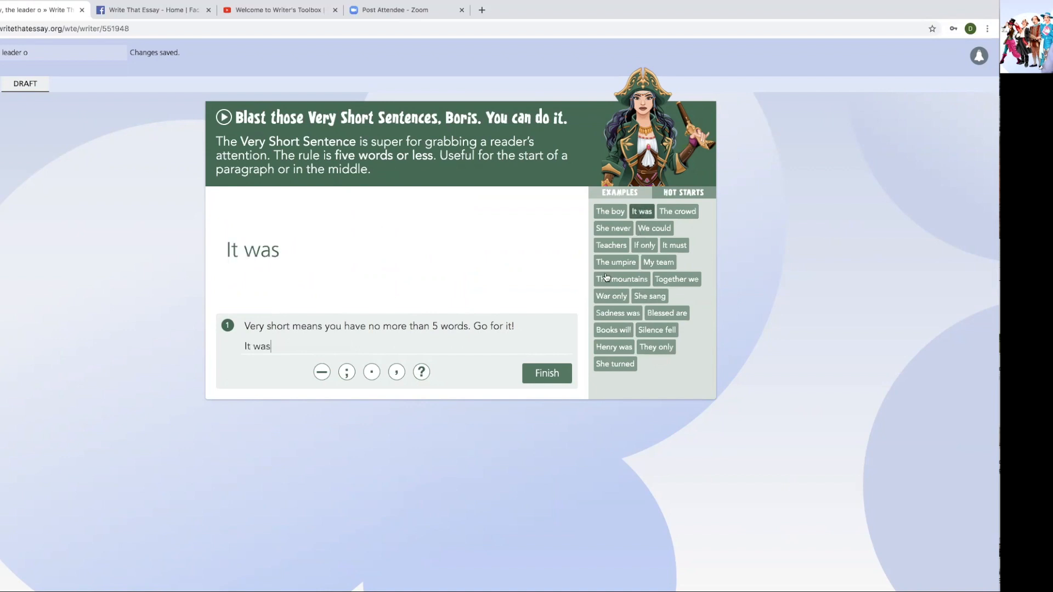
{"action": "type", "text": "o"}
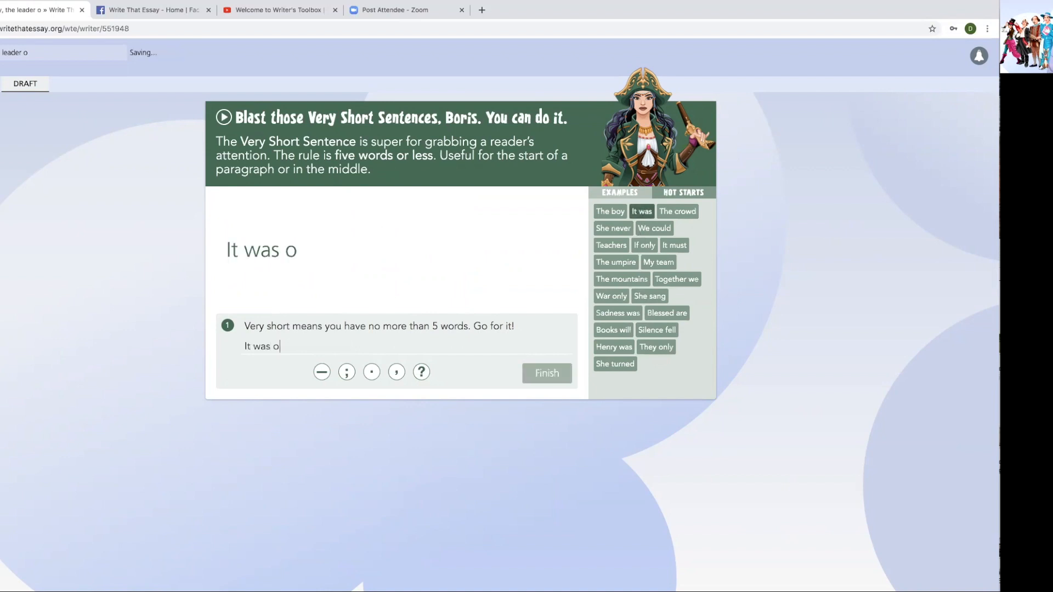
{"action": "type", "text": "nly a mat"}
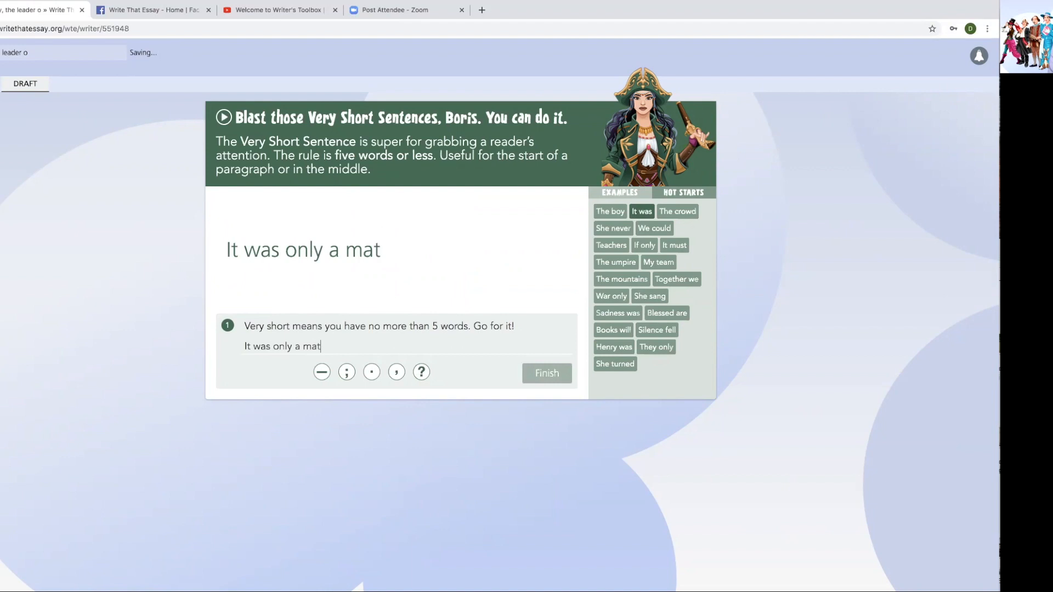
{"action": "type", "text": "ter of time."}
{"action": "key", "text": "BackSpace"}
{"action": "key", "text": "BackSpace"}
{"action": "key", "text": "BackSpace"}
{"action": "key", "text": "BackSpace"}
{"action": "key", "text": "BackSpace"}
{"action": "key", "text": "BackSpace"}
{"action": "key", "text": "BackSpace"}
{"action": "key", "text": "BackSpace"}
{"action": "key", "text": "BackSpace"}
{"action": "key", "text": "BackSpace"}
{"action": "key", "text": "BackSpace"}
{"action": "key", "text": "BackSpace"}
{"action": "key", "text": "BackSpace"}
{"action": "key", "text": "BackSpace"}
{"action": "key", "text": "BackSpace"}
{"action": "key", "text": "BackSpace"}
{"action": "key", "text": "BackSpace"}
{"action": "key", "text": "BackSpace"}
{"action": "key", "text": "BackSpace"}
{"action": "key", "text": "BackSpace"}
{"action": "key", "text": "BackSpace"}
{"action": "key", "text": "BackSpace"}
{"action": "key", "text": "BackSpace"}
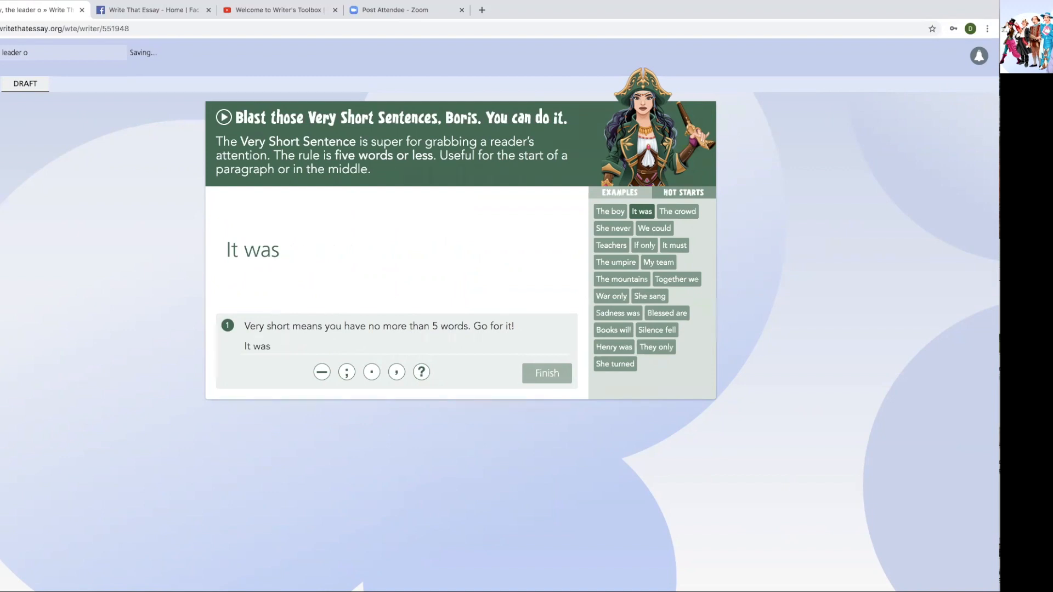
{"action": "type", "text": "nearly time."}
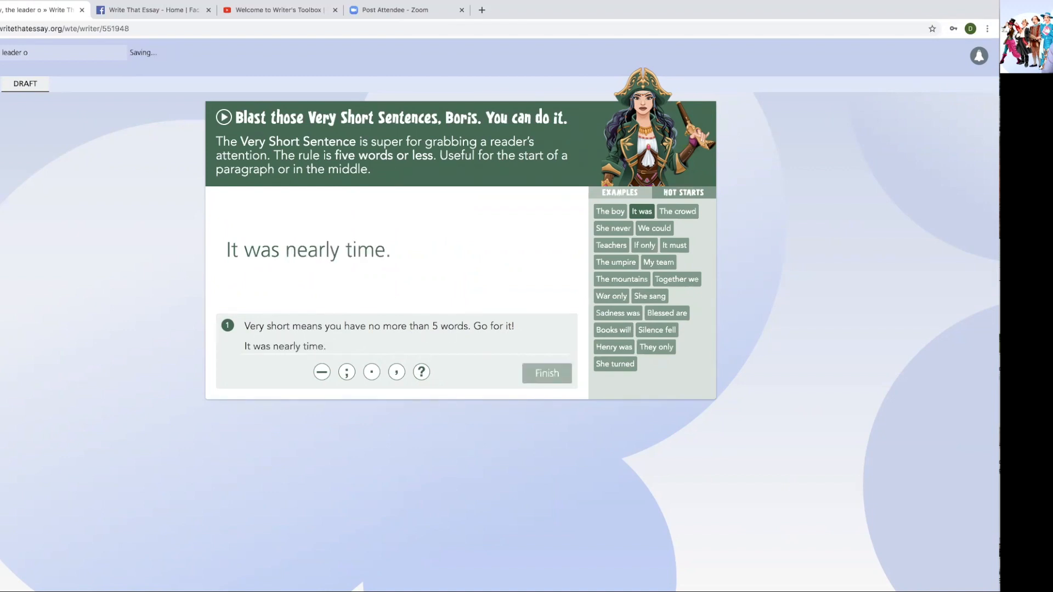
{"action": "left_click", "coordinate": [556, 372]}
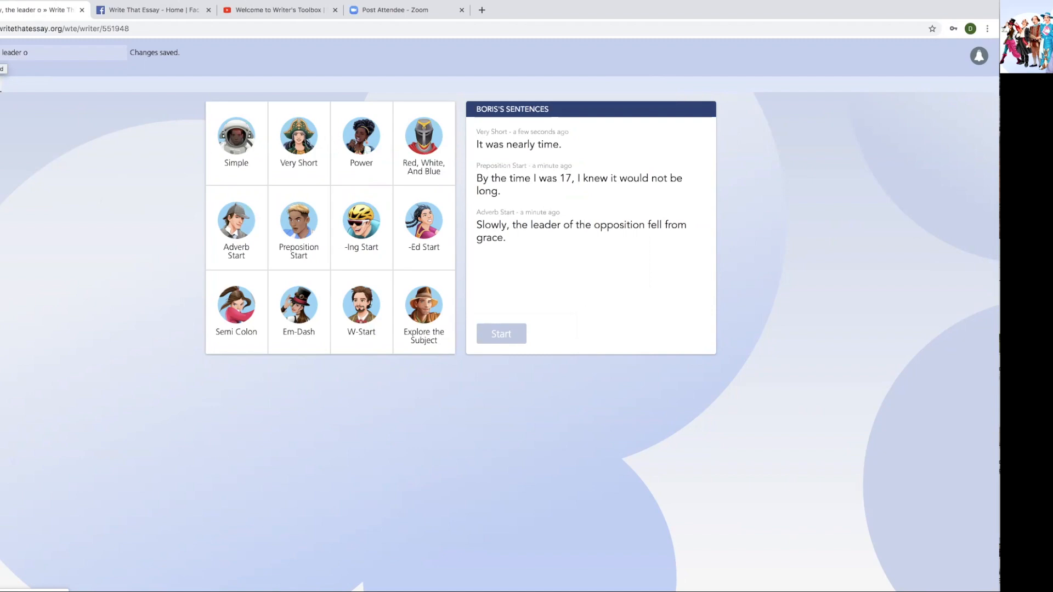
- Return to the dashboard and log out of the student account
{"action": "left_click", "coordinate": [1, 56]}
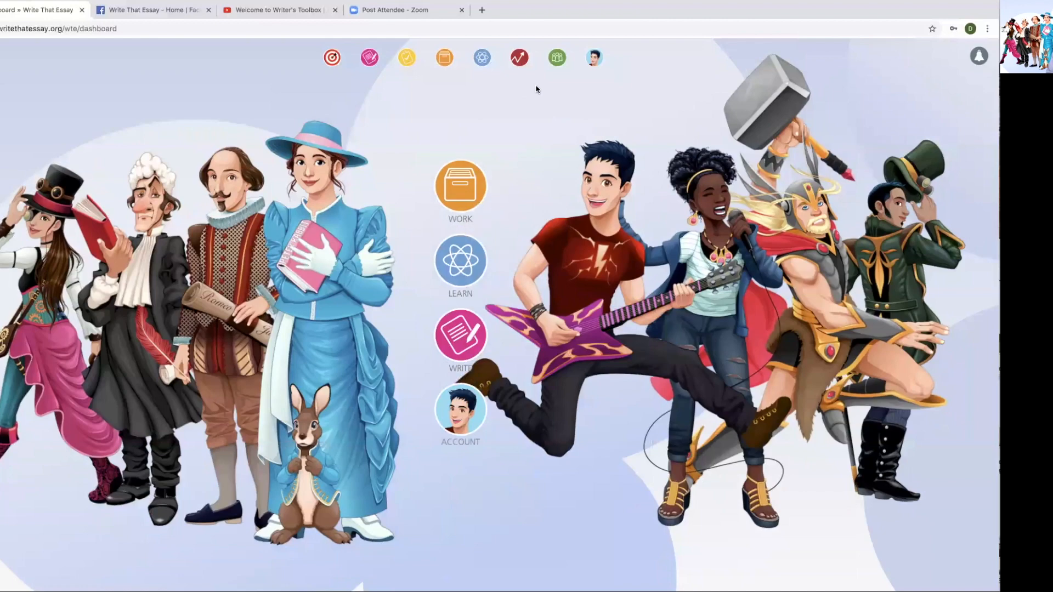
{"action": "mouse_move", "coordinate": [594, 58]}
{"action": "left_click", "coordinate": [597, 94]}
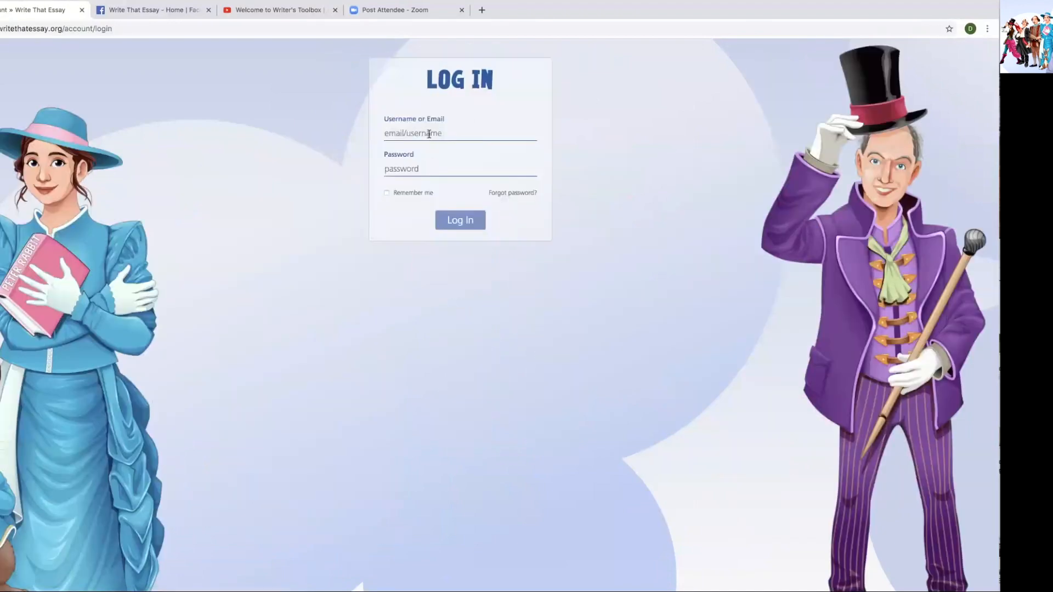
- Sign in to the teacher admin account using the saved username and its password
{"action": "left_click", "coordinate": [433, 134]}
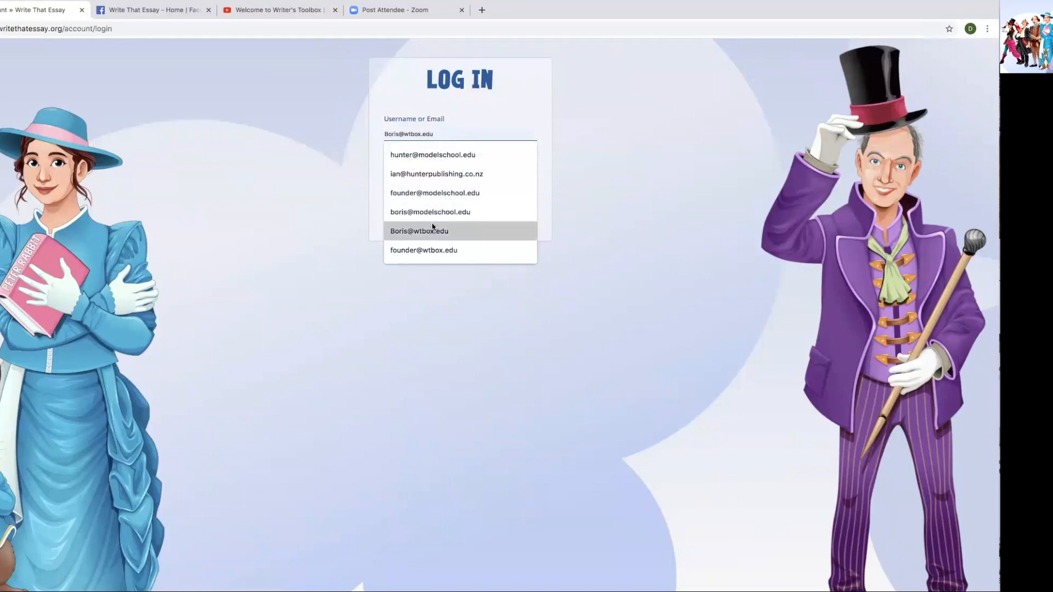
{"action": "left_click", "coordinate": [433, 249]}
{"action": "left_click", "coordinate": [406, 167]}
{"action": "type", "text": "•••••"}
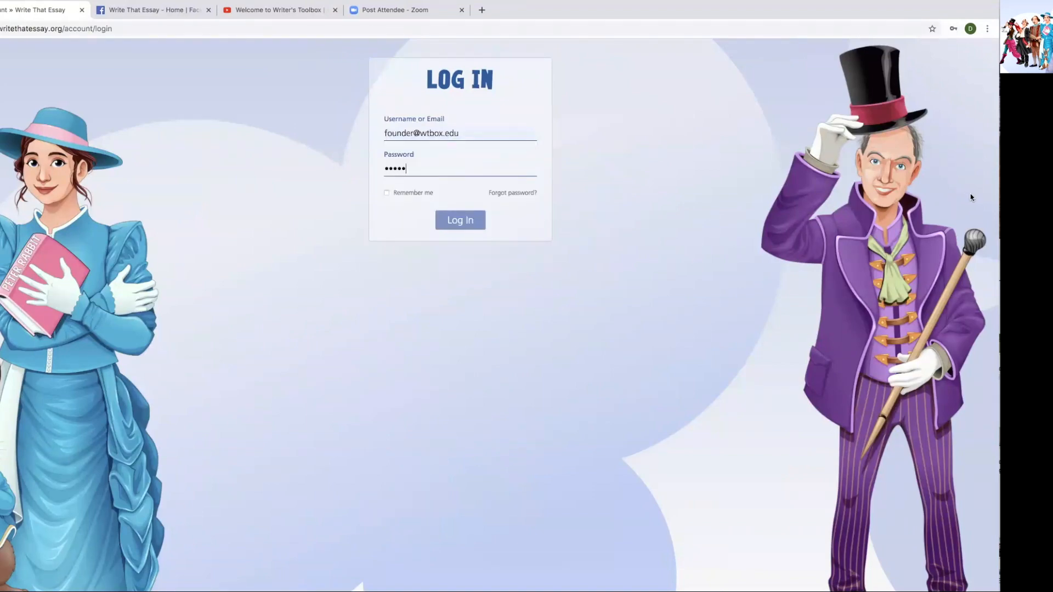
{"action": "left_click", "coordinate": [468, 220]}
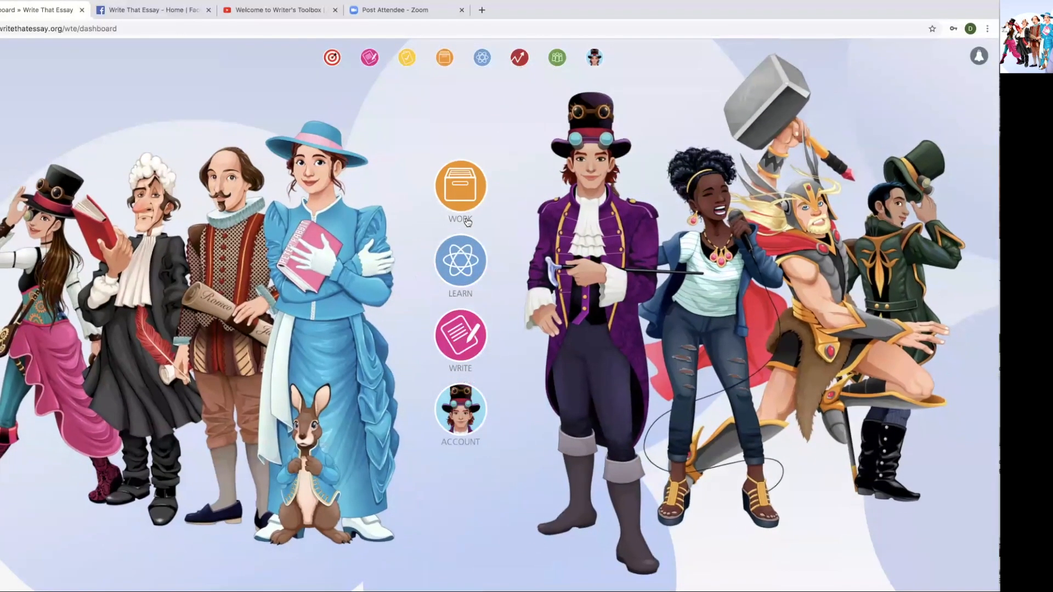
- Open the student from the admin Students list and review Performance: 96% spelling, 80 words, top style Very Short
{"action": "left_click", "coordinate": [555, 60]}
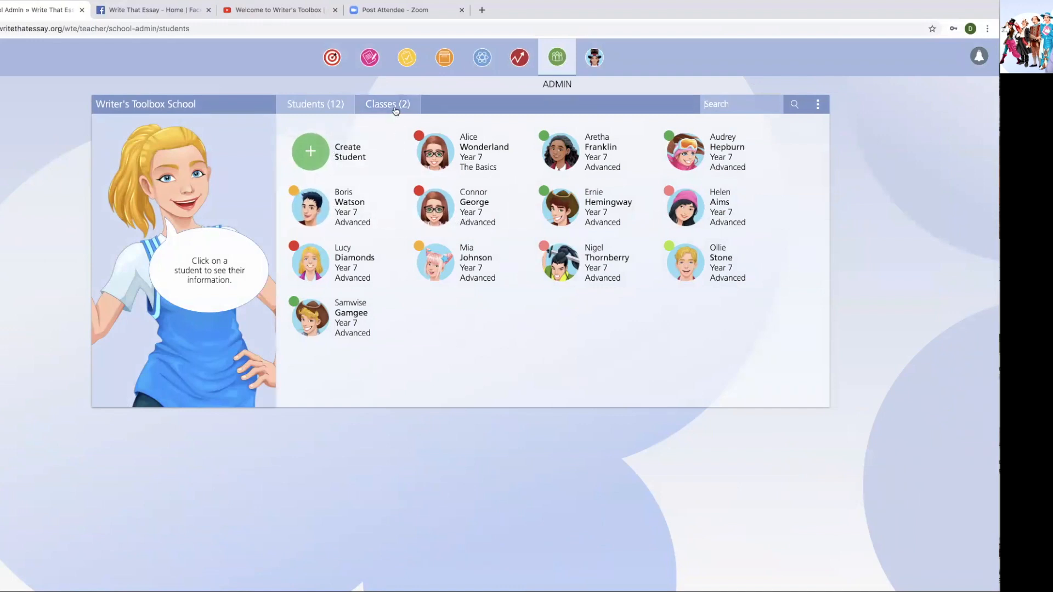
{"action": "left_click", "coordinate": [316, 211]}
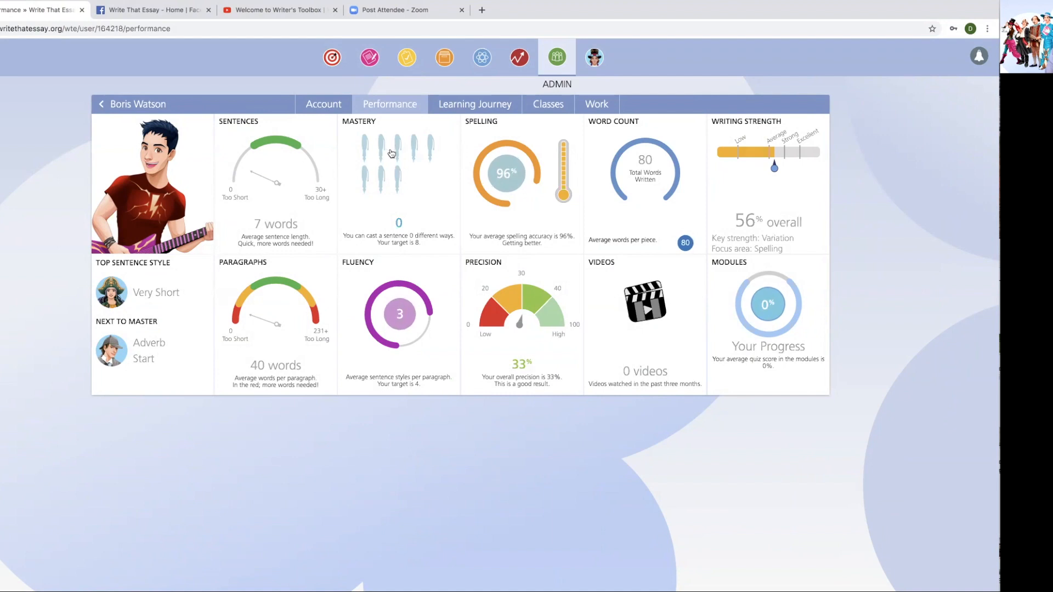
{"action": "mouse_move", "coordinate": [392, 152]}
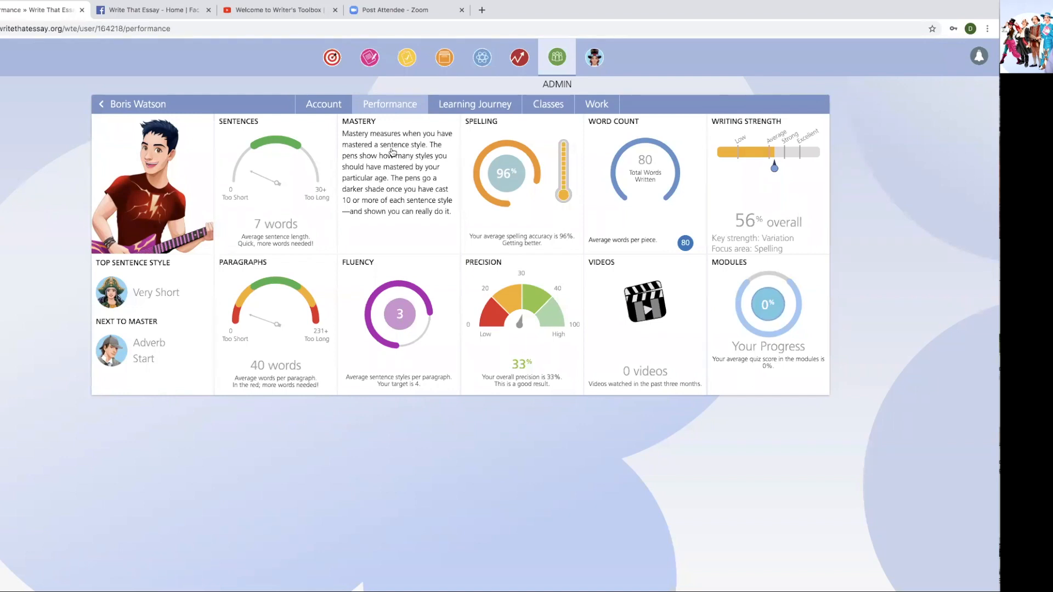
{"action": "left_click", "coordinate": [392, 153]}
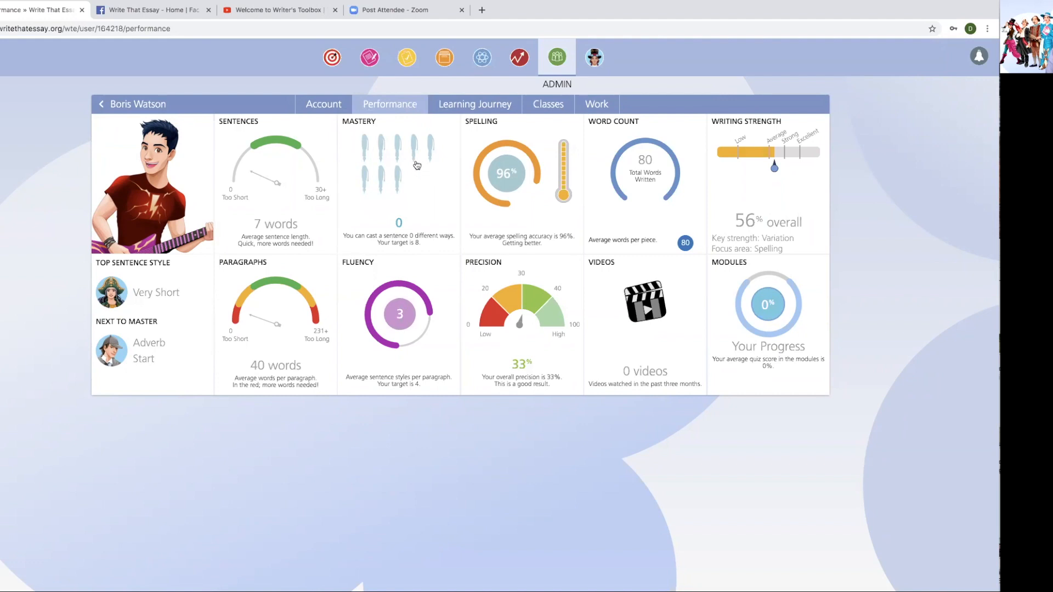
- Open the student's newest saved work and page forward twice to the Jingle Bells piece
{"action": "left_click", "coordinate": [598, 104]}
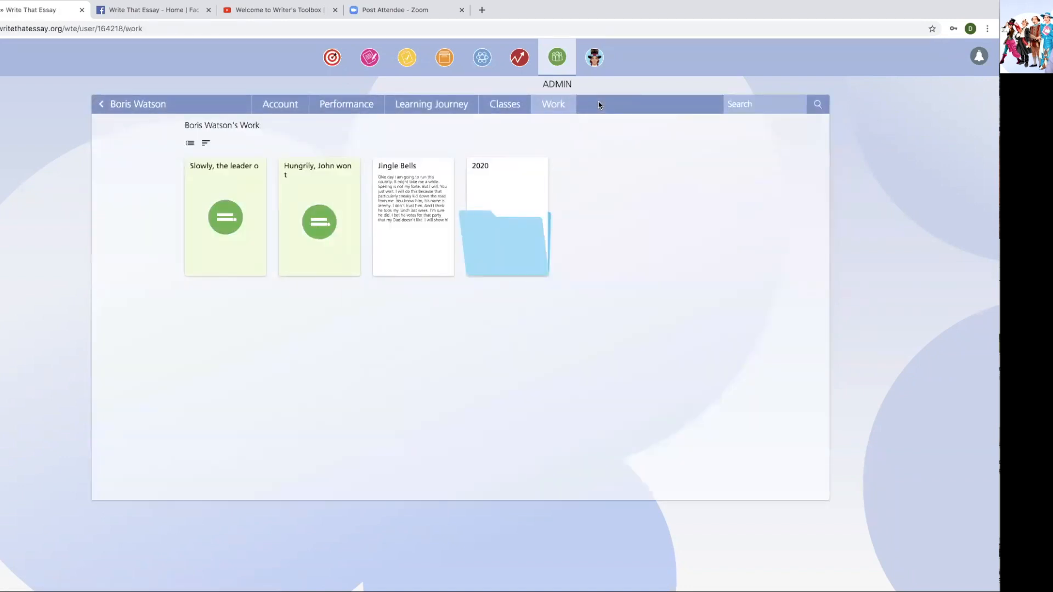
{"action": "left_click", "coordinate": [222, 219]}
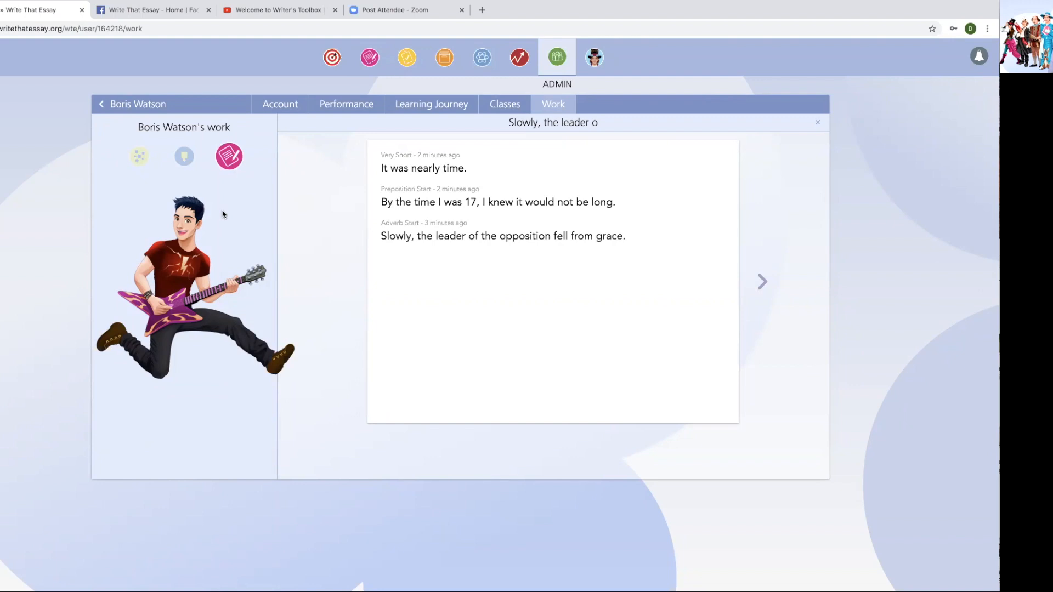
{"action": "left_click", "coordinate": [764, 281]}
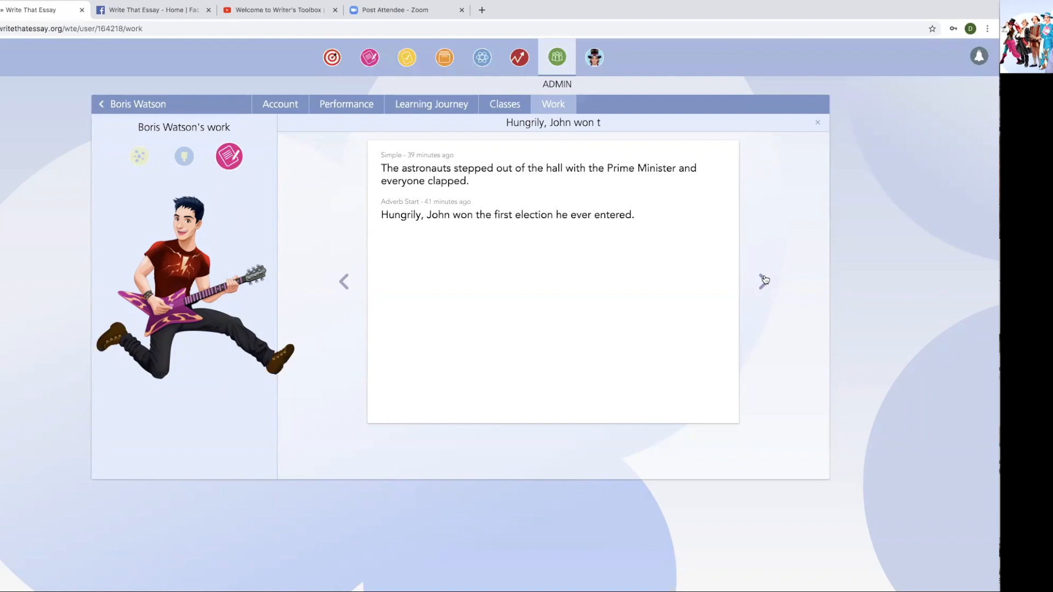
{"action": "left_click", "coordinate": [764, 280]}
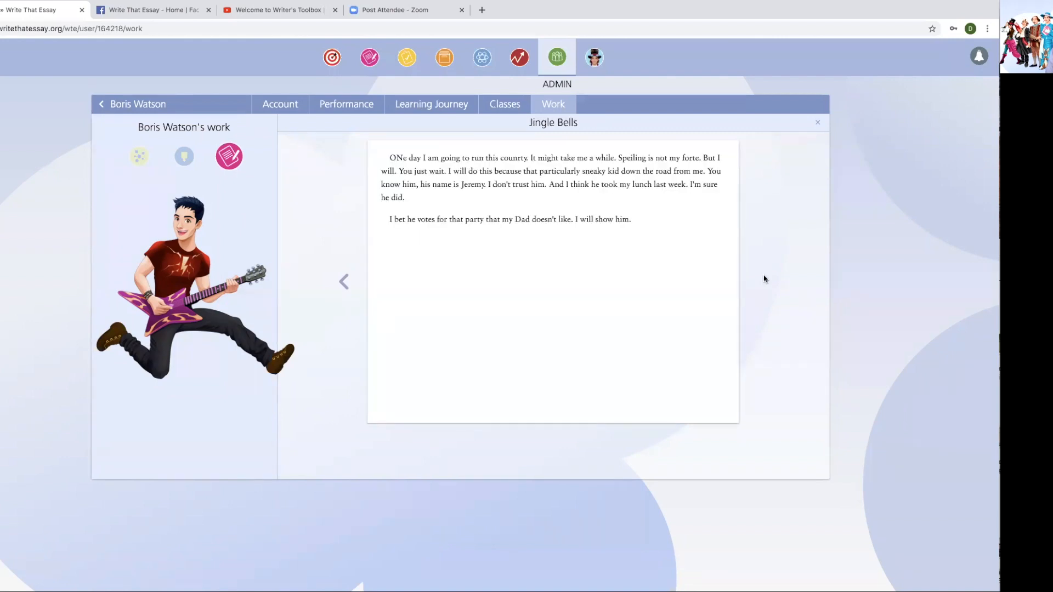